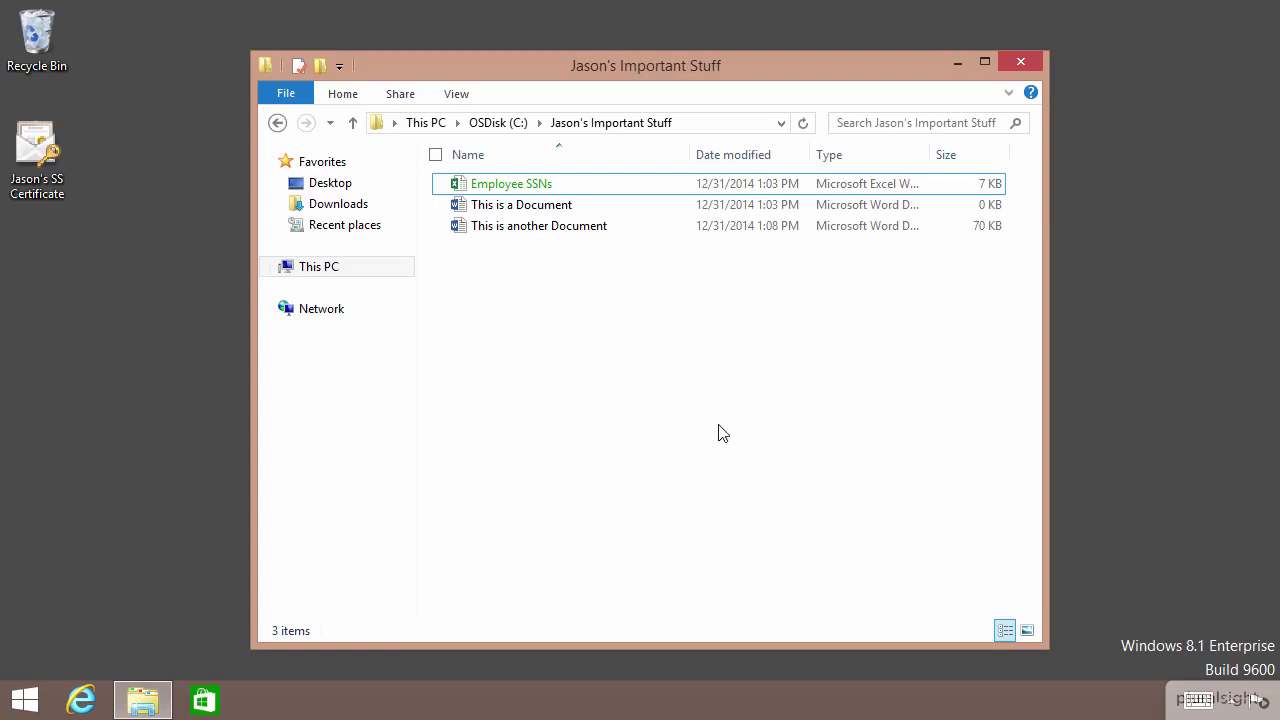
# - Force a group policy refresh by running gpupdate /force in Command Prompt
pyautogui.press('super+r')
pyautogui.press('Return')
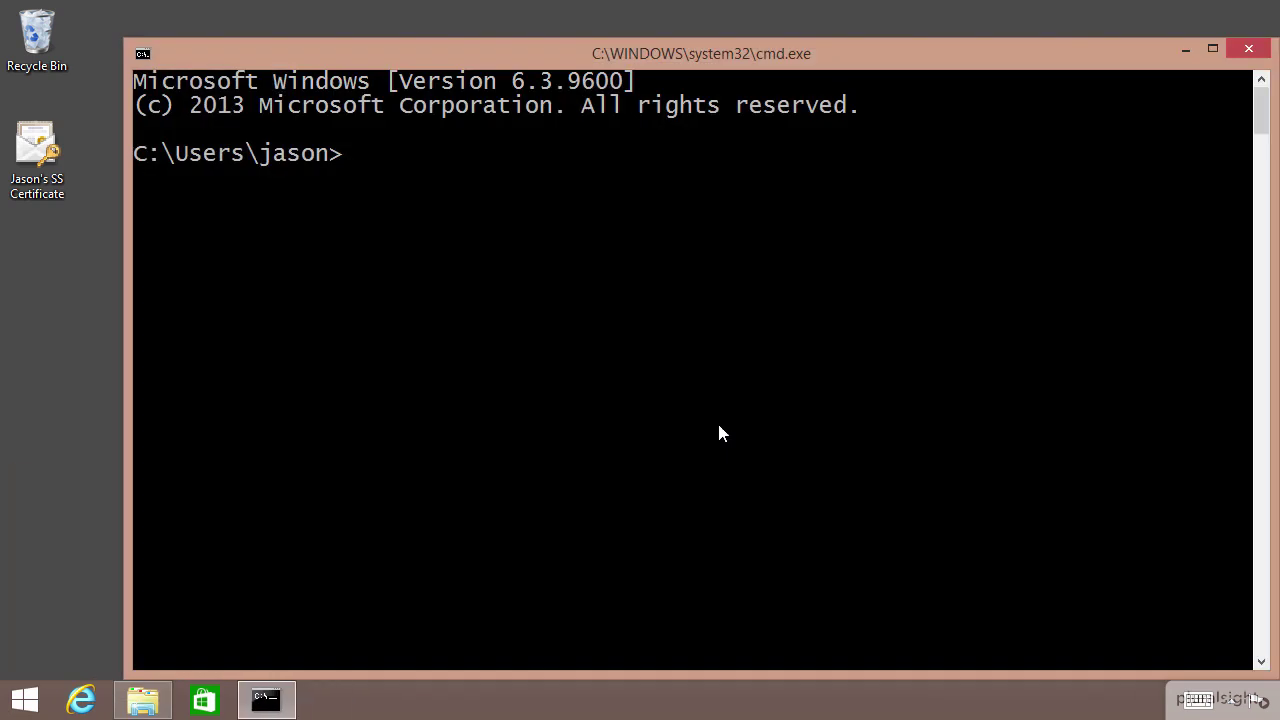
pyautogui.write('gpupdate /force')
pyautogui.press('Return')
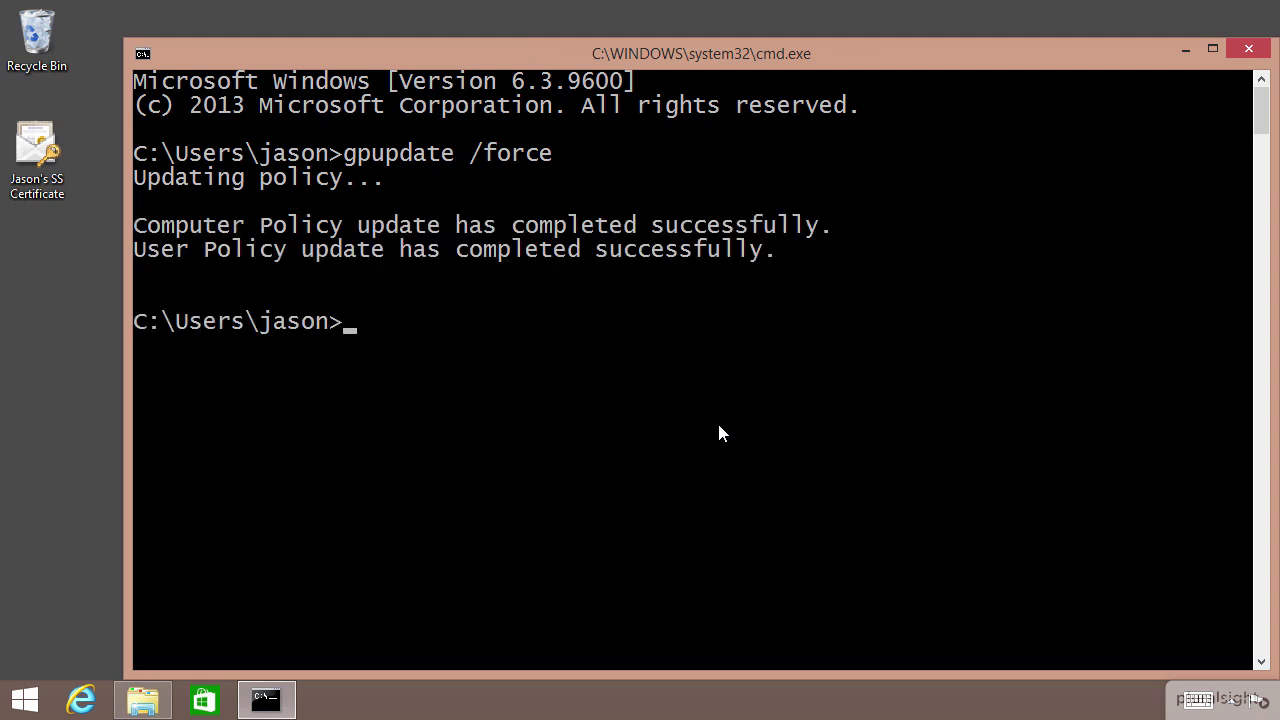
# - Exit Command Prompt and search Start for 'enc'
pyautogui.write('exit')
pyautogui.press('Return')
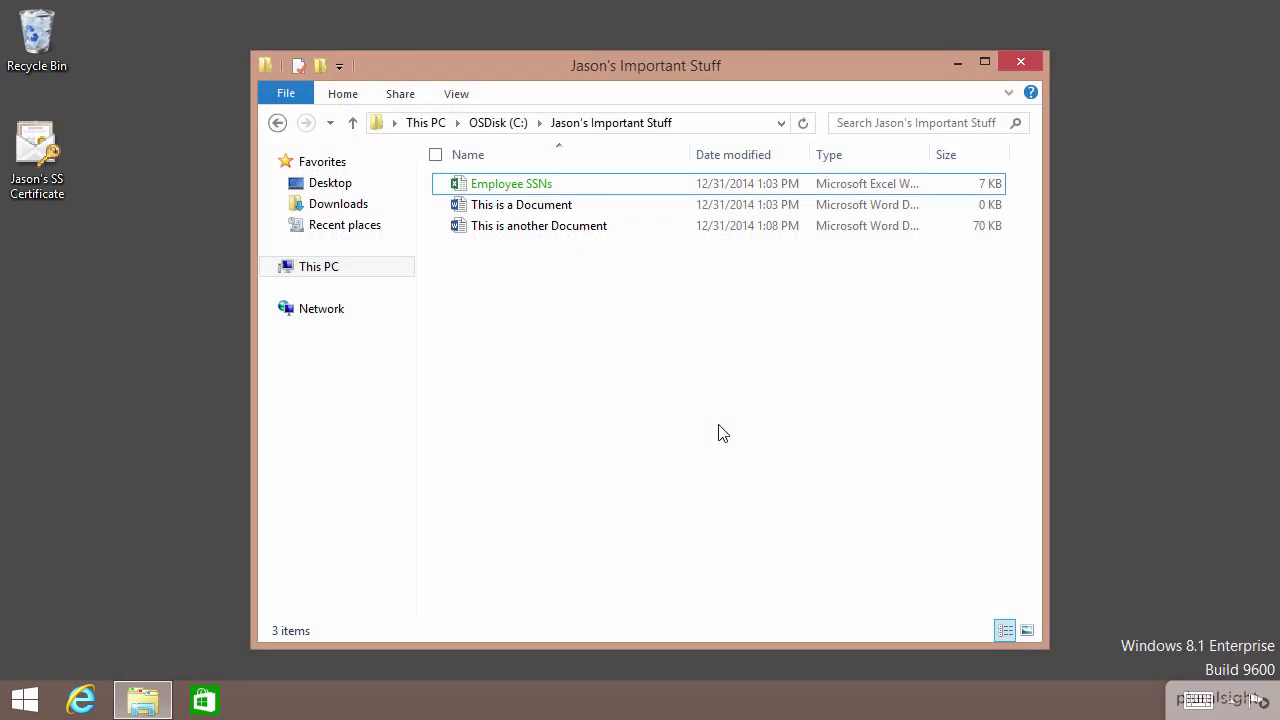
pyautogui.press('super')
pyautogui.write('enc')
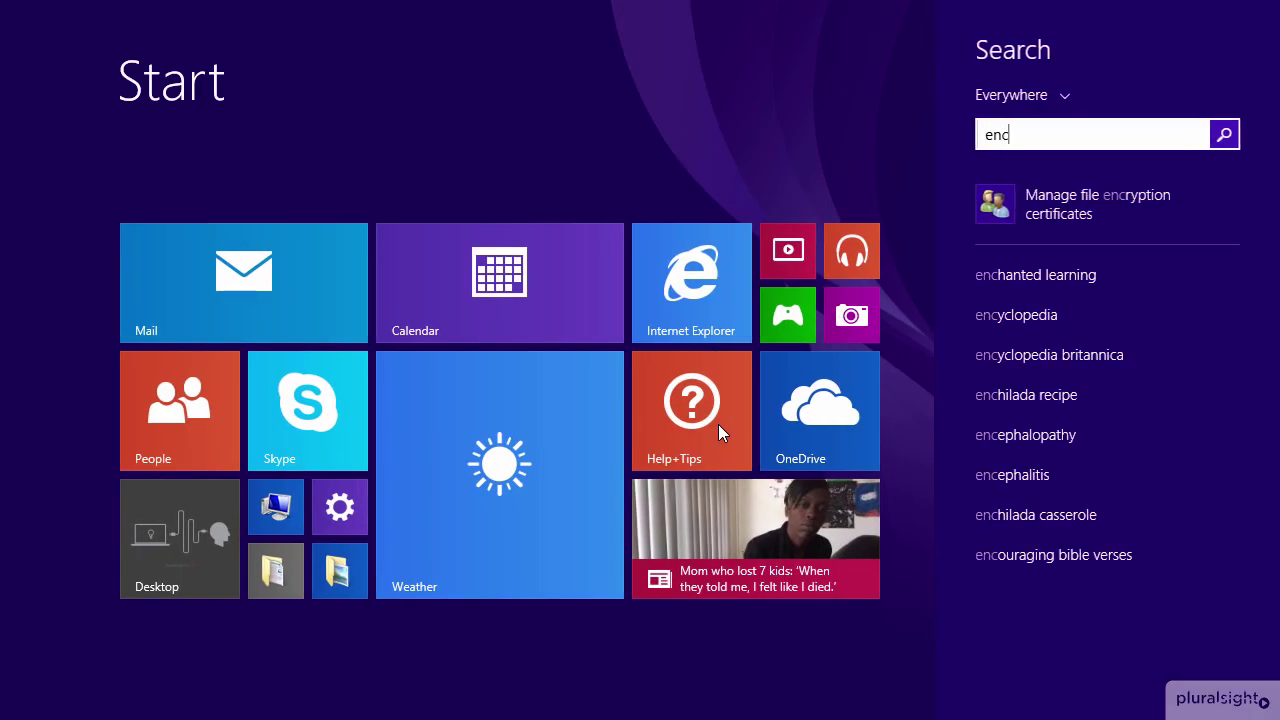
# - From Manage file encryption certificates, create a new certificate issued by the domain certification authority
pyautogui.click(1094, 197)
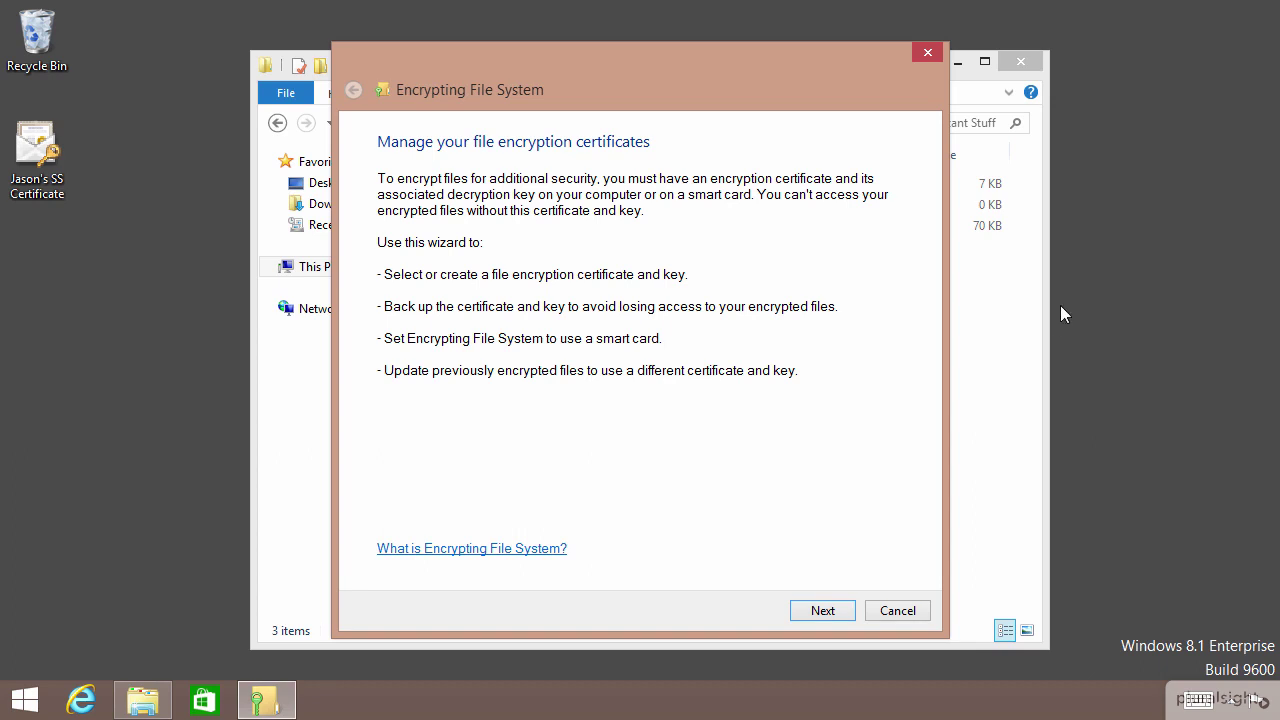
pyautogui.click(820, 609)
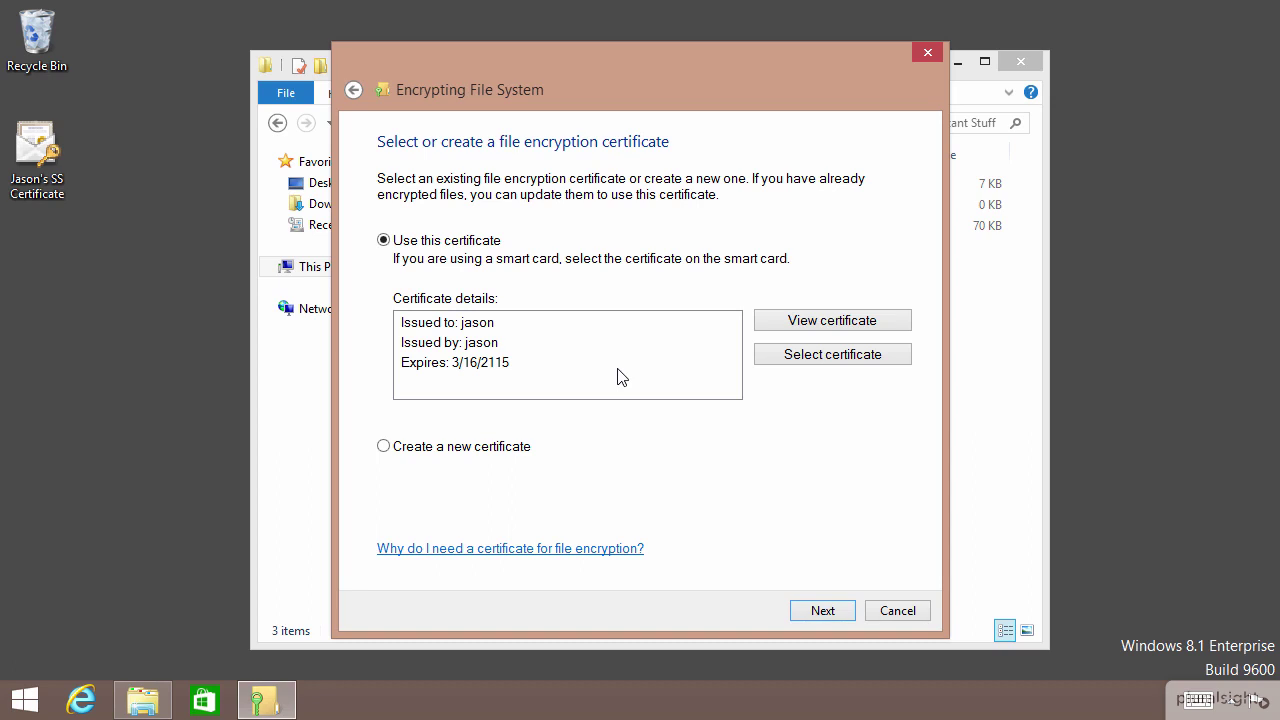
pyautogui.click(499, 452)
pyautogui.click(822, 615)
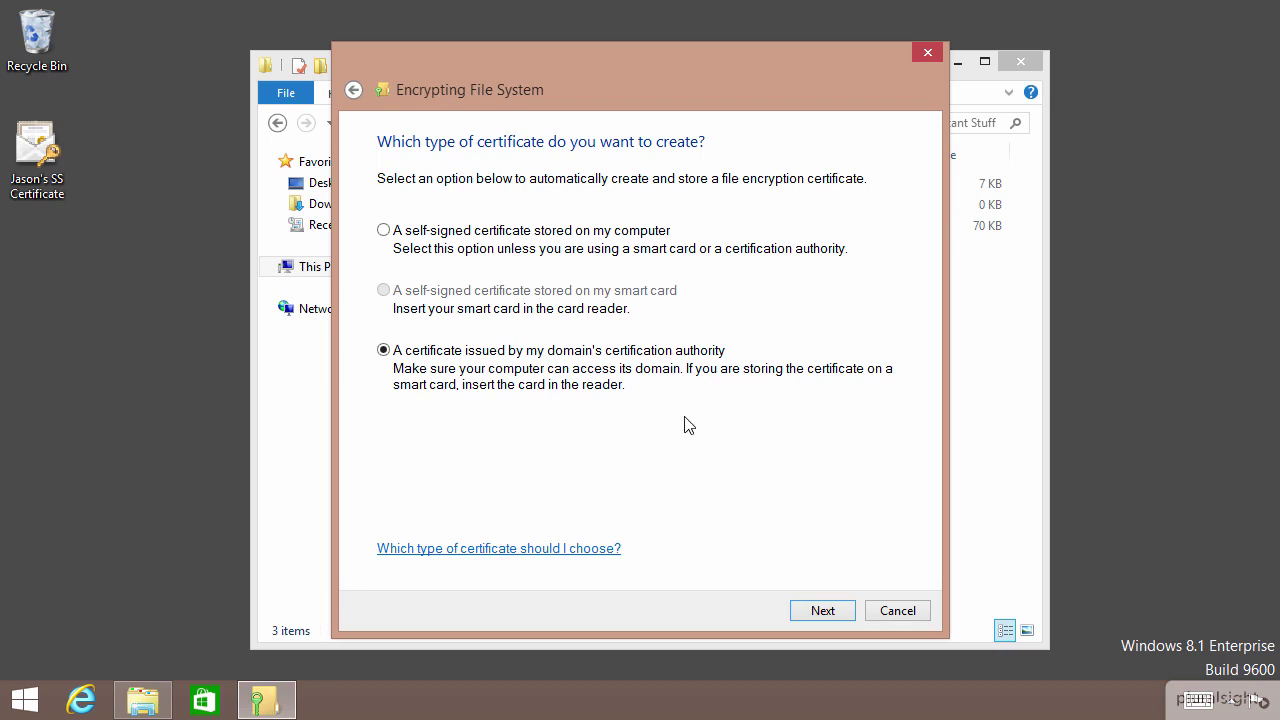
pyautogui.click(822, 610)
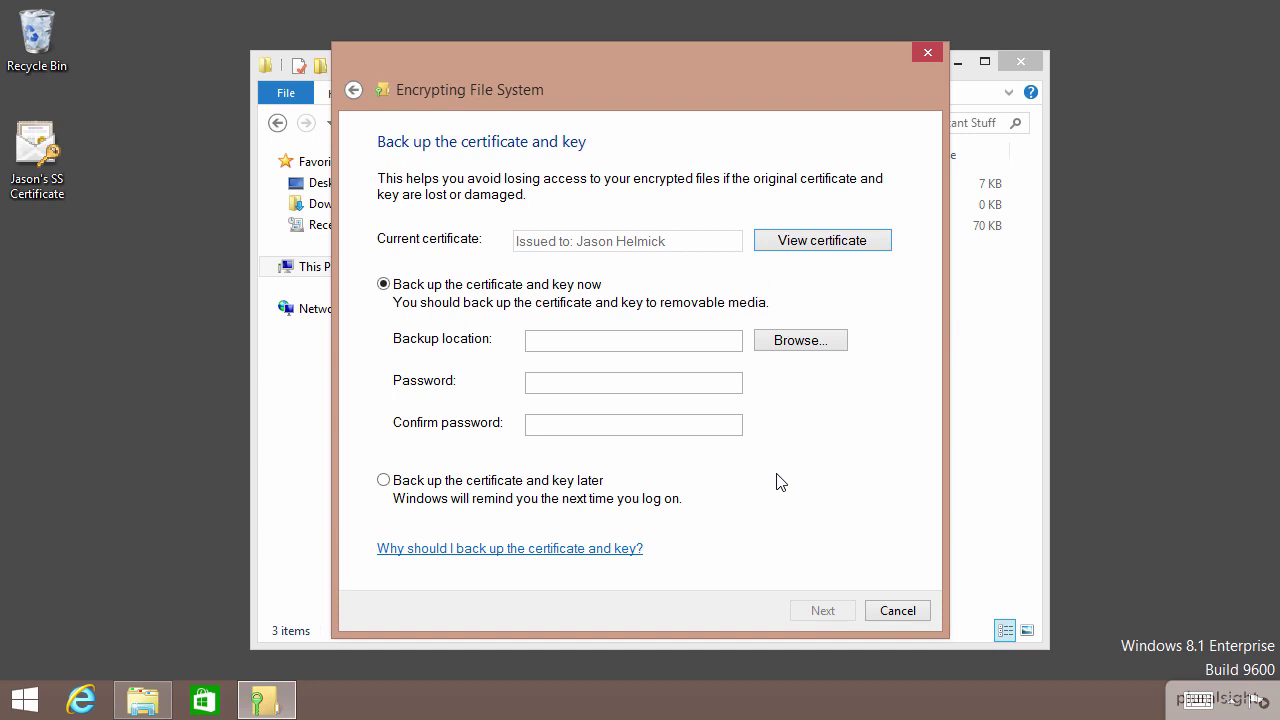
pyautogui.click(820, 240)
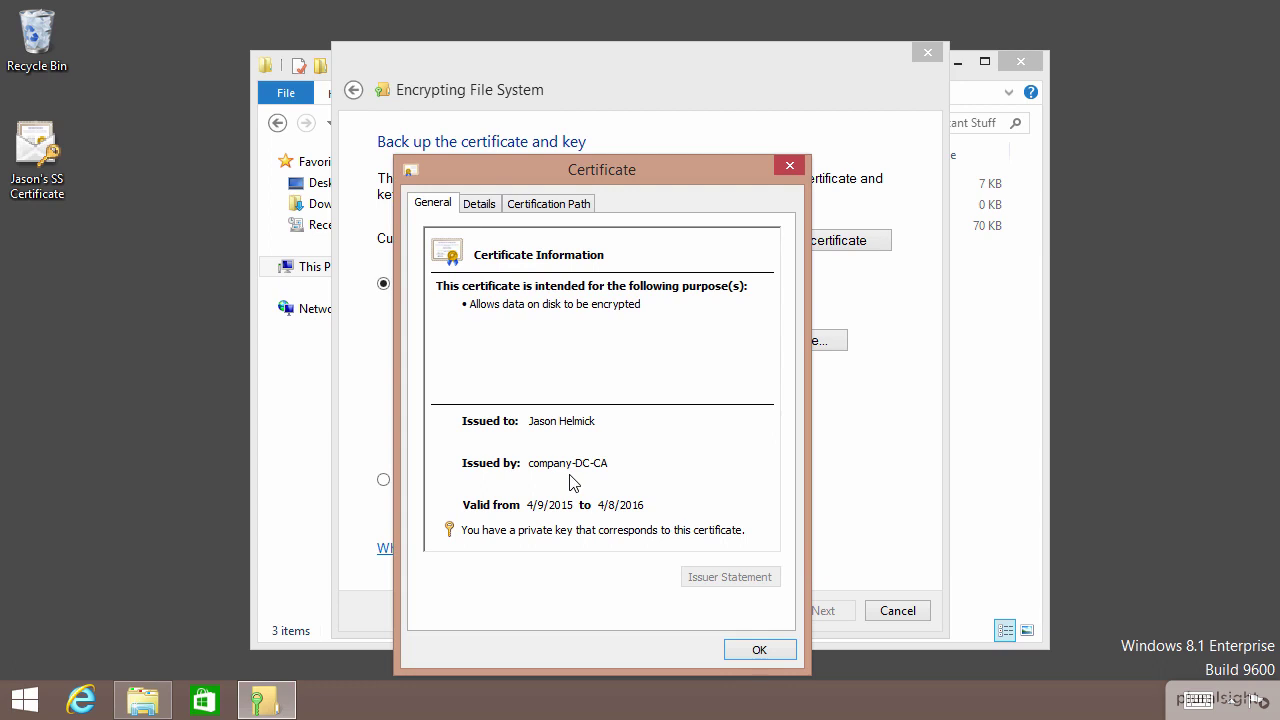
pyautogui.click(480, 204)
pyautogui.click(540, 205)
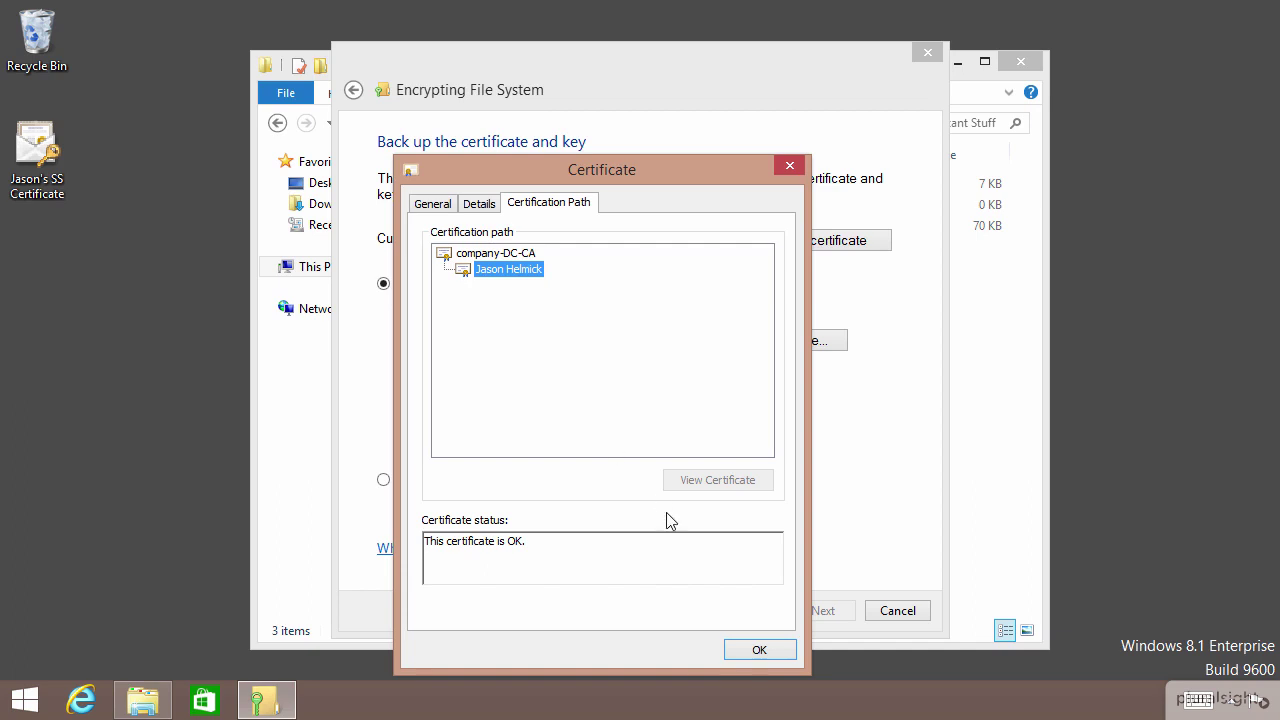
pyautogui.click(761, 651)
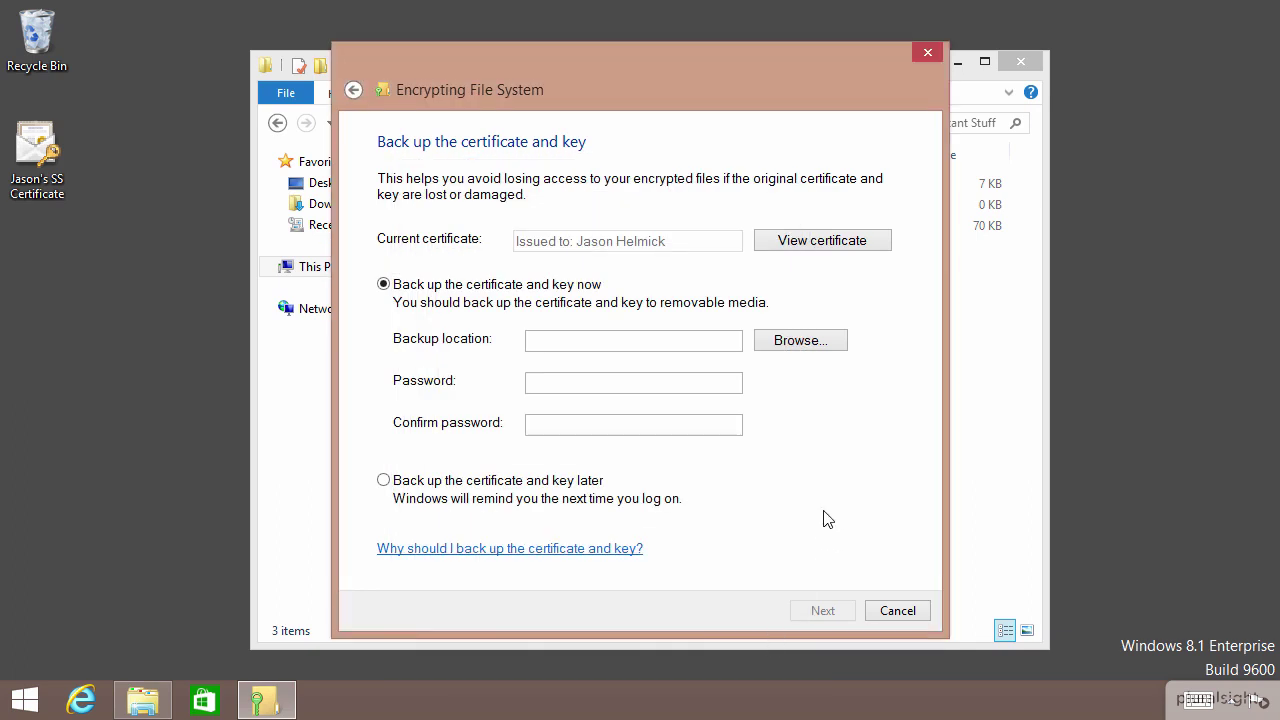
# - Back up the key later and update the important-stuff folder on OSDisk (C:) to the new certificate
pyautogui.click(522, 482)
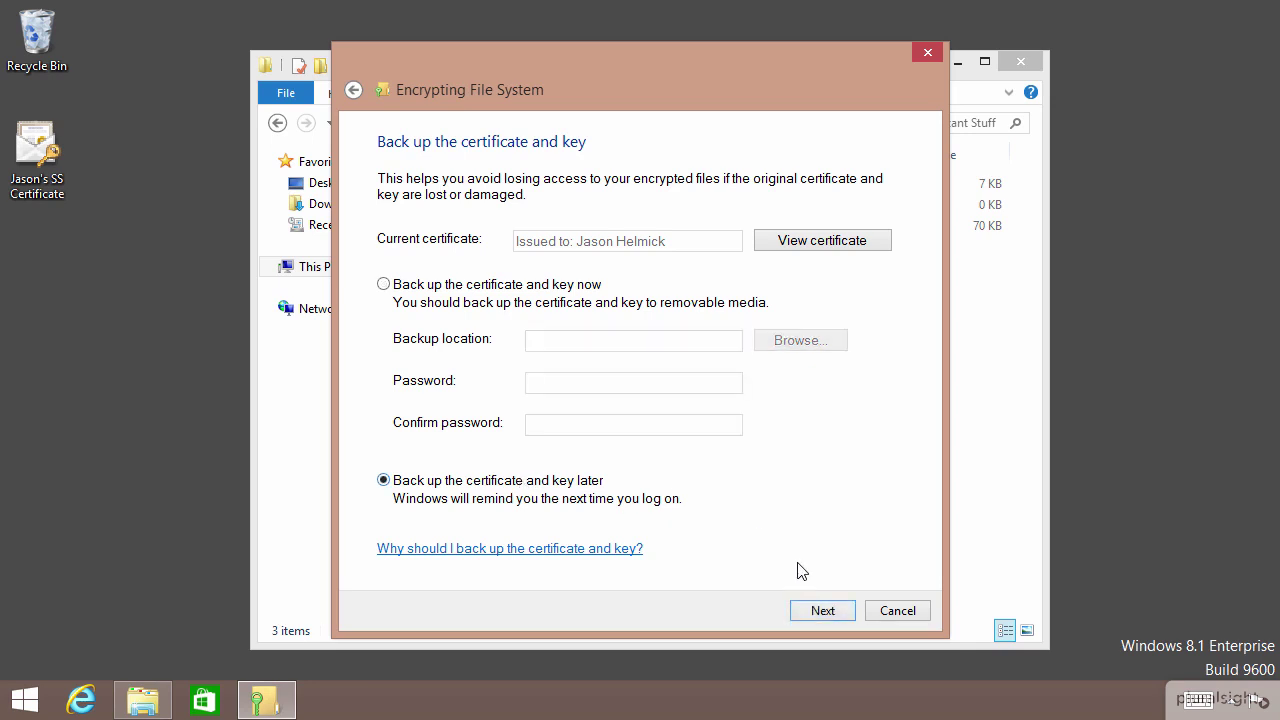
pyautogui.click(822, 610)
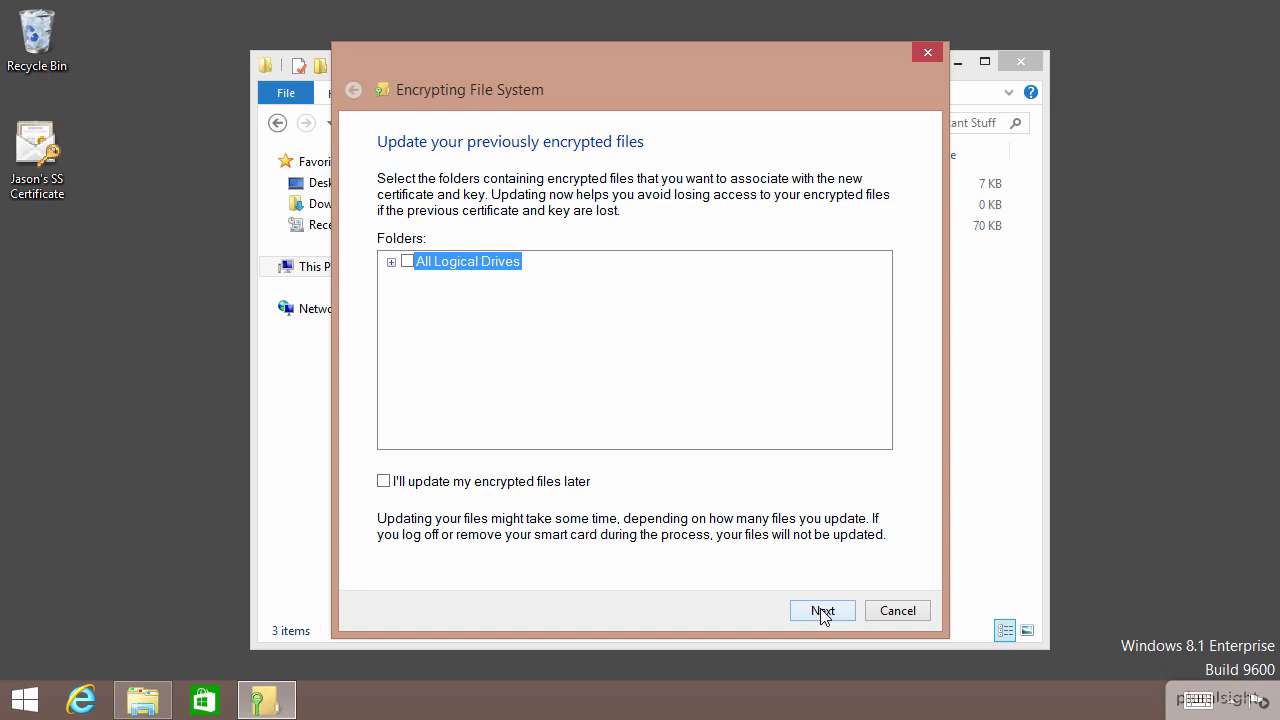
pyautogui.click(391, 262)
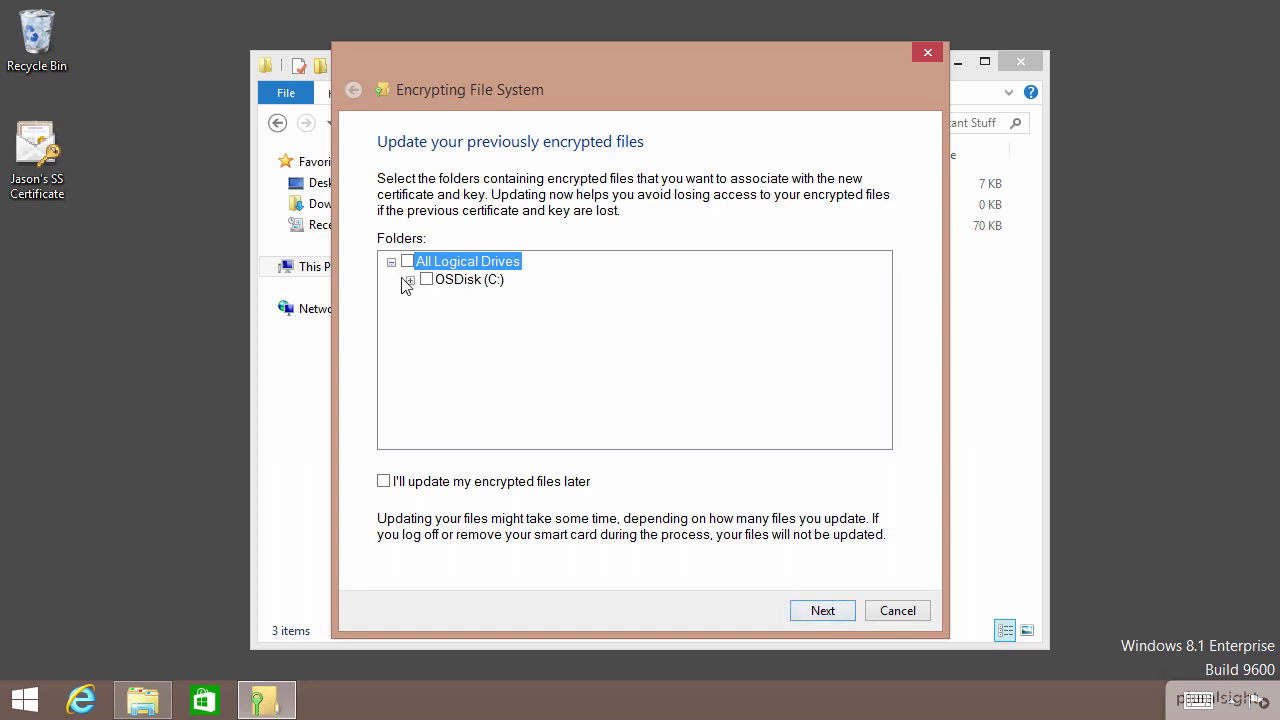
pyautogui.click(410, 280)
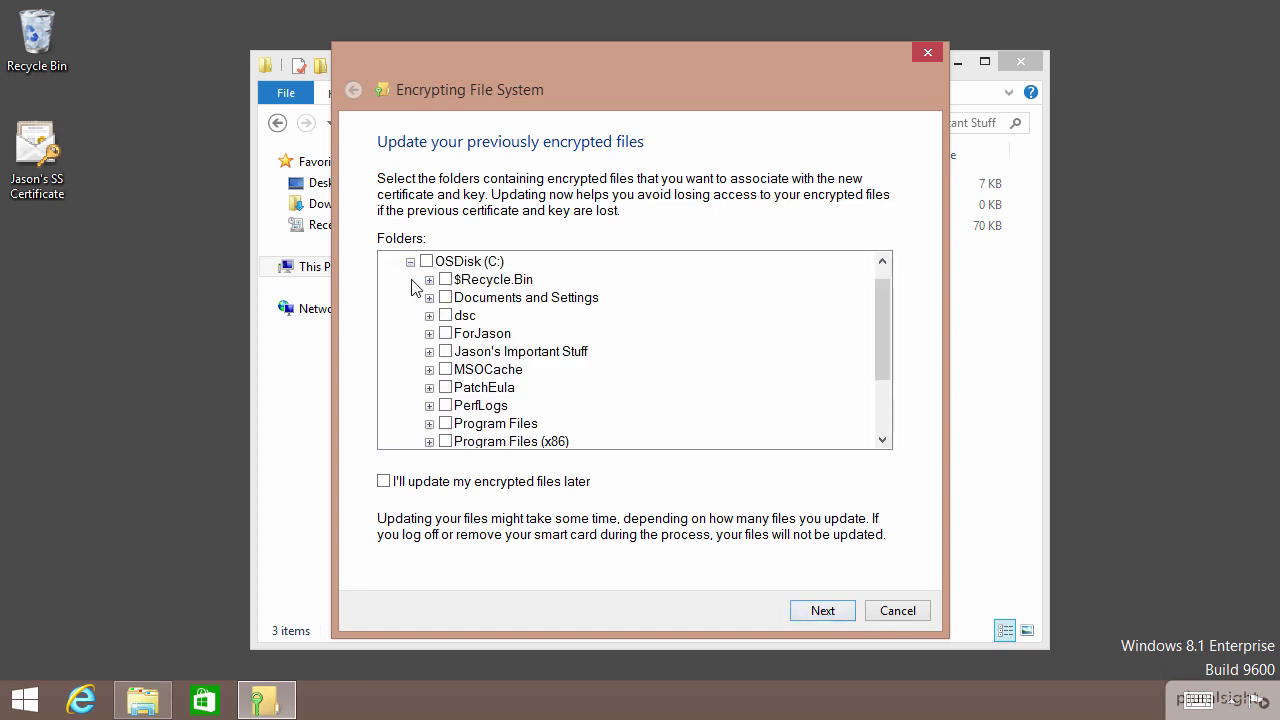
pyautogui.click(446, 354)
pyautogui.click(820, 611)
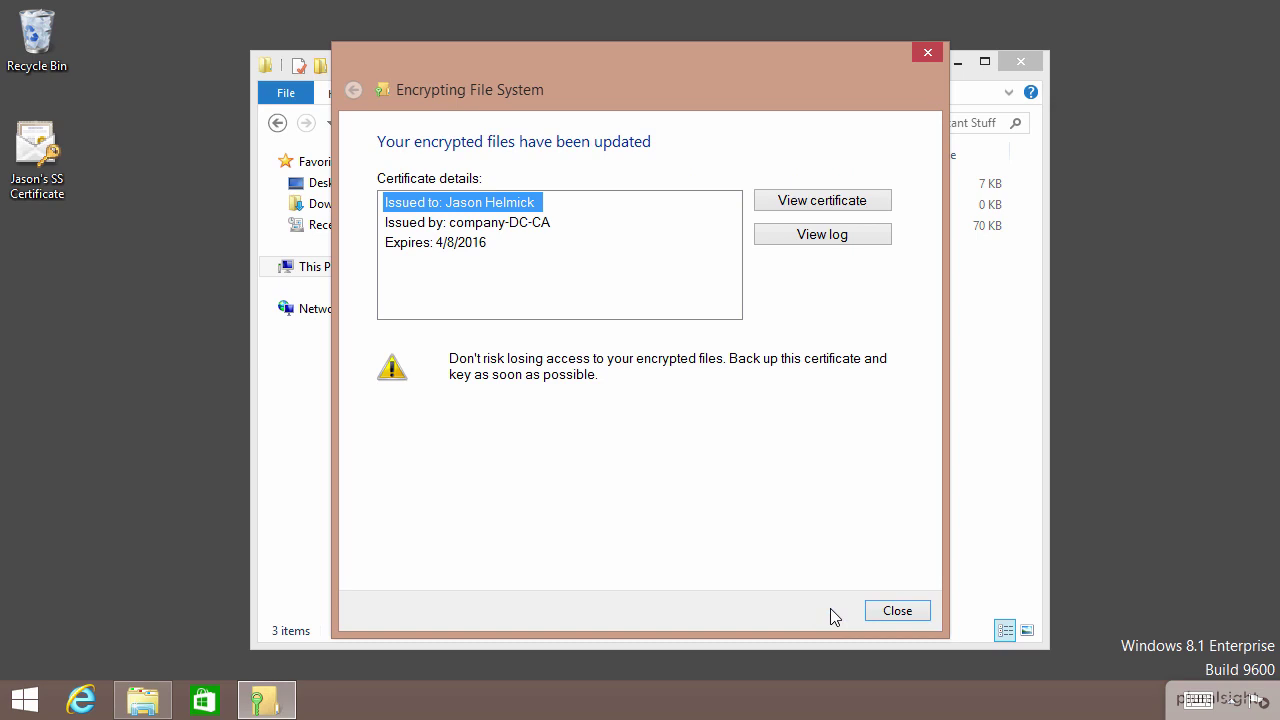
pyautogui.click(885, 611)
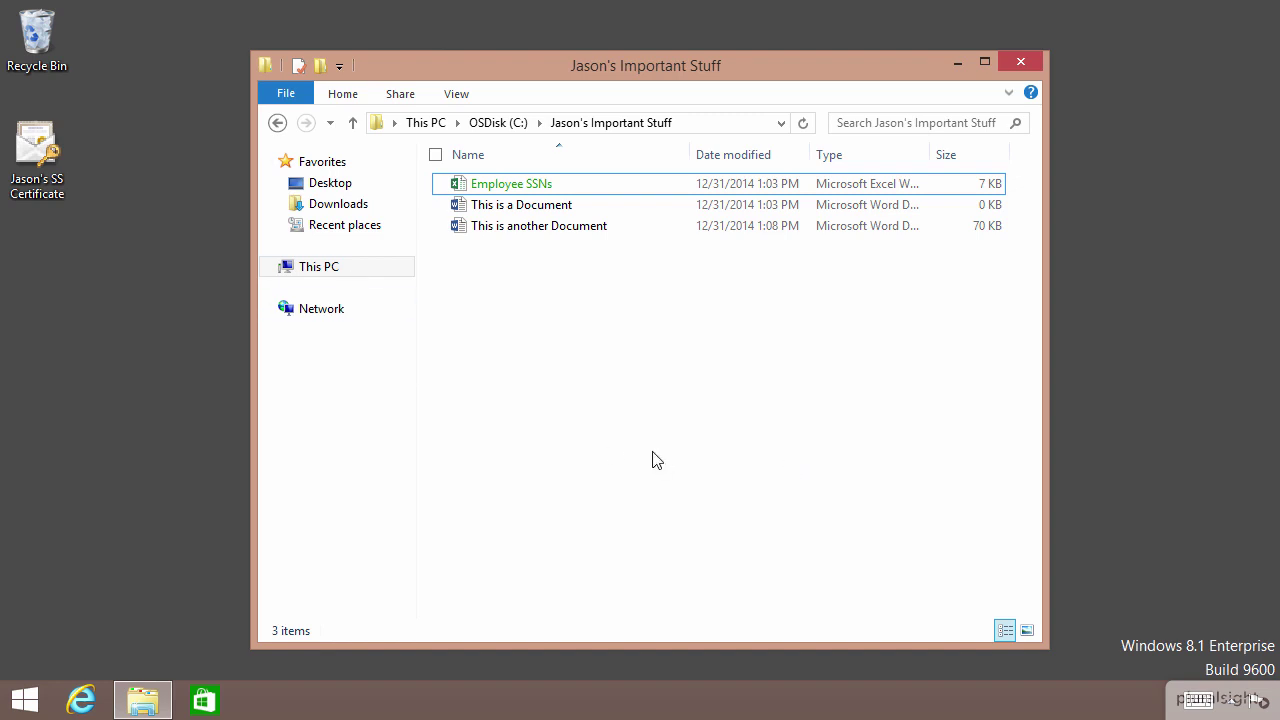
# - Open Employee SSNs' advanced attributes and view who can access the encrypted file
pyautogui.click(492, 183)
pyautogui.rightClick(498, 189)
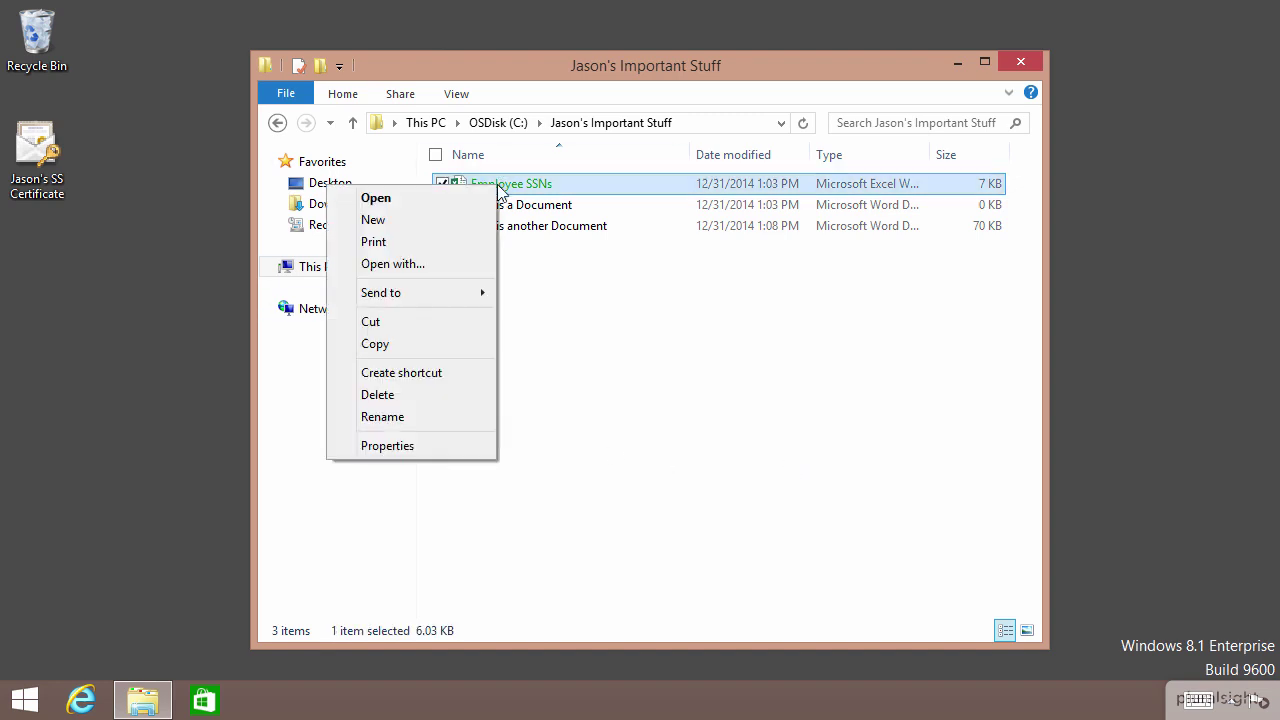
pyautogui.click(429, 446)
pyautogui.click(806, 545)
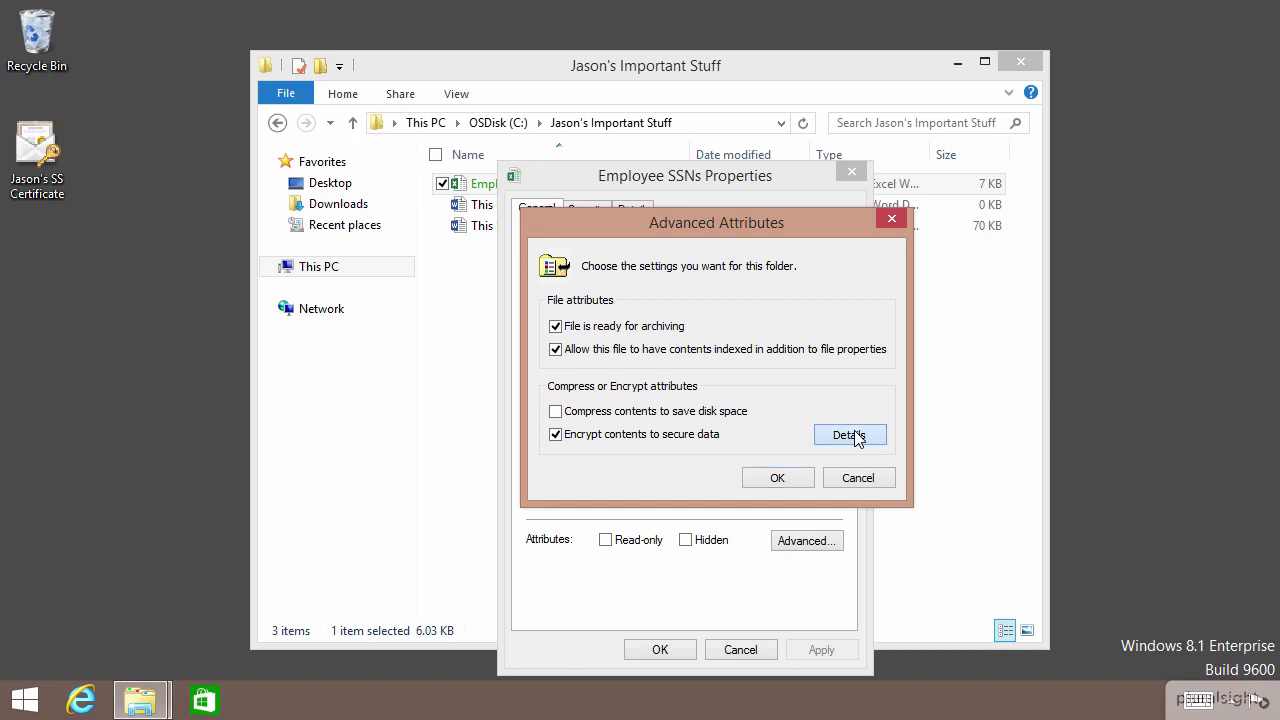
pyautogui.click(852, 435)
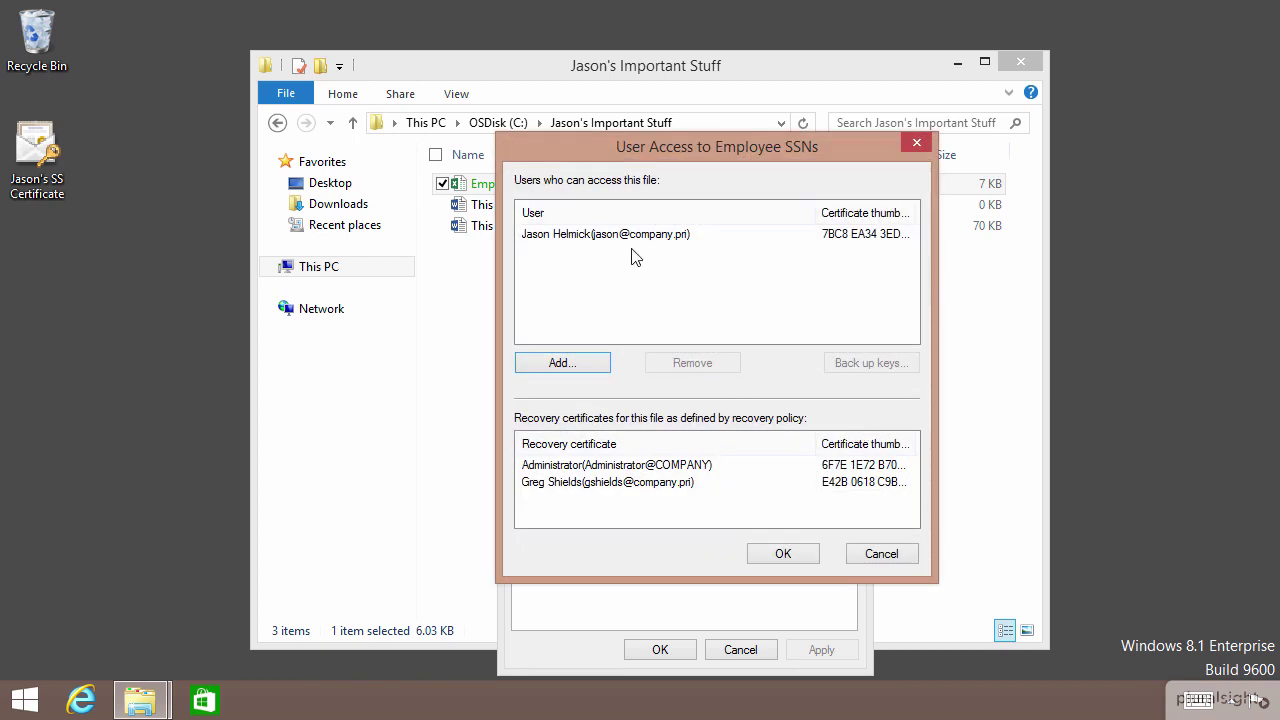
# - Close the certificate picker without adding a user, then confirm the access and encryption dialogs
pyautogui.click(560, 363)
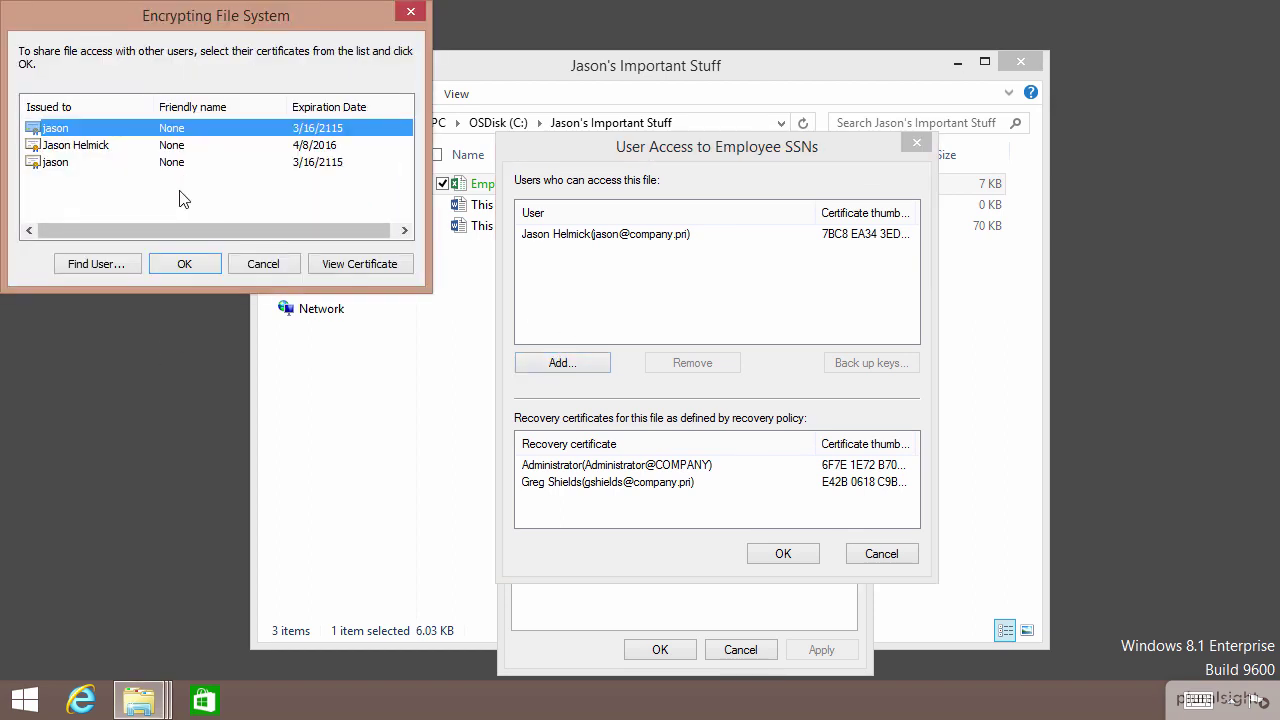
pyautogui.click(410, 12)
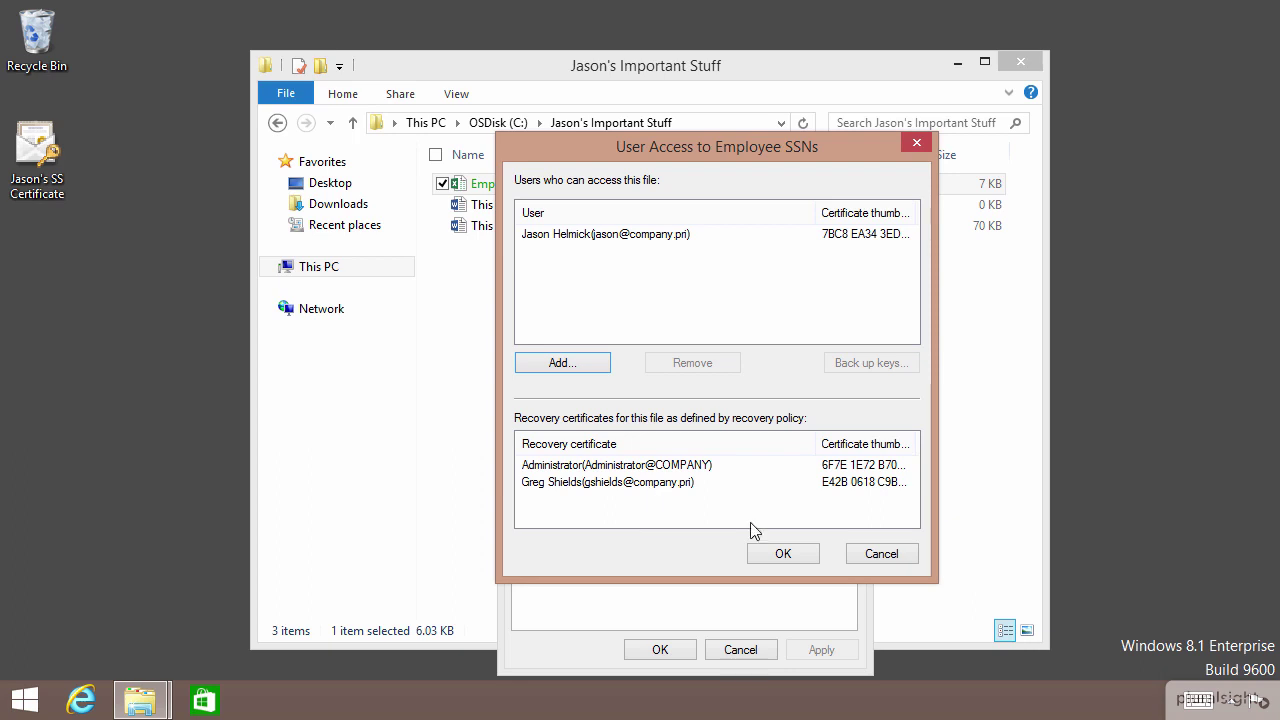
pyautogui.click(785, 556)
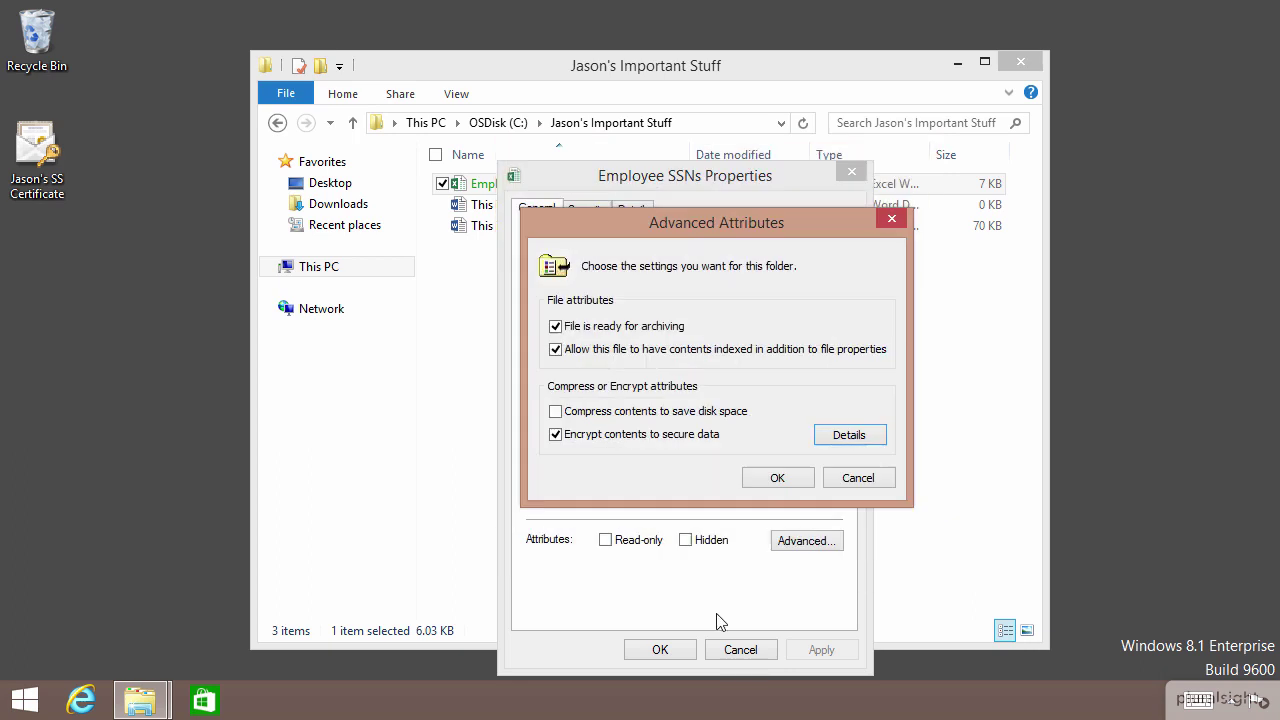
pyautogui.click(771, 478)
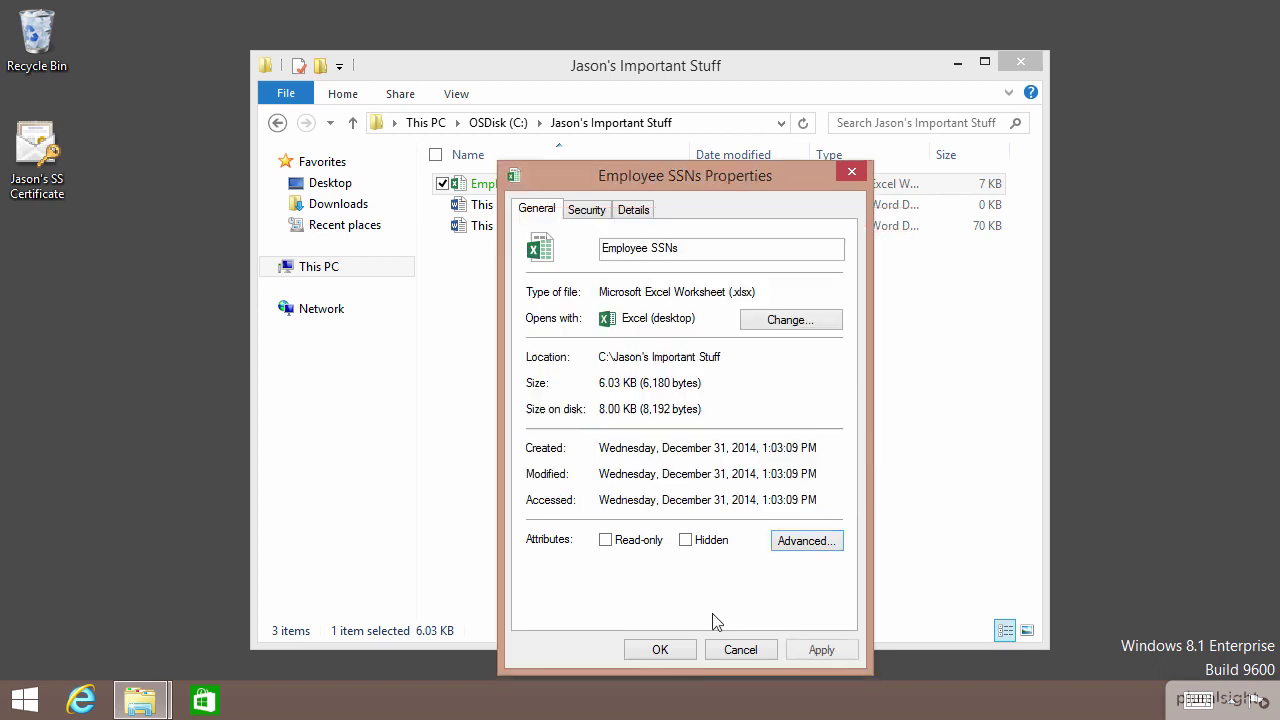
# - Close Employee SSNs Properties, sign out, and choose Other user at sign-in
pyautogui.click(660, 649)
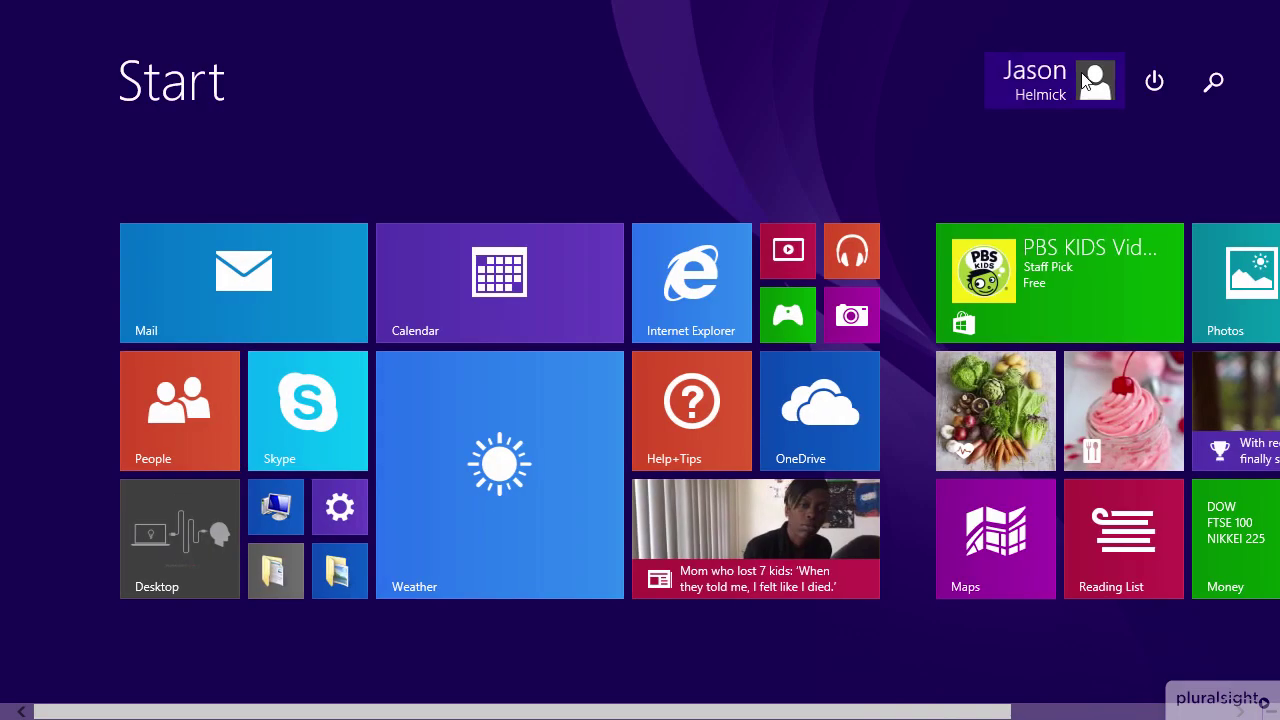
pyautogui.click(1095, 80)
pyautogui.click(938, 217)
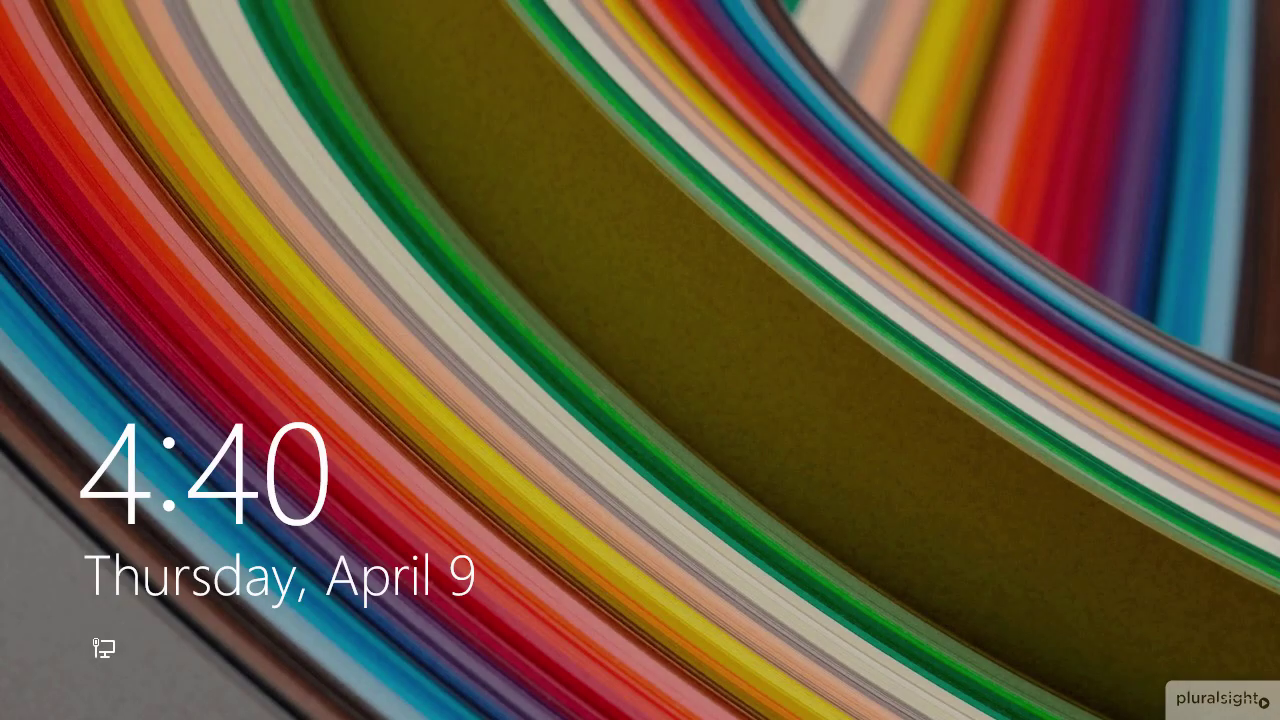
pyautogui.click(284, 444)
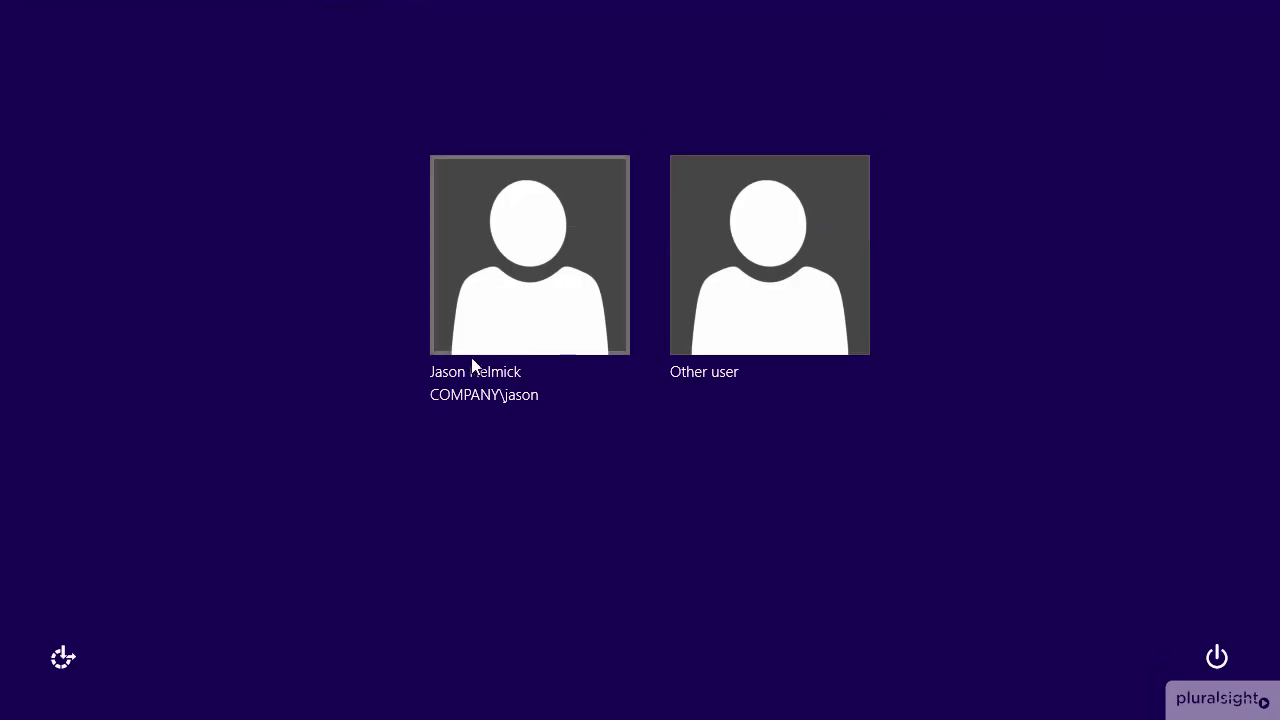
pyautogui.click(771, 289)
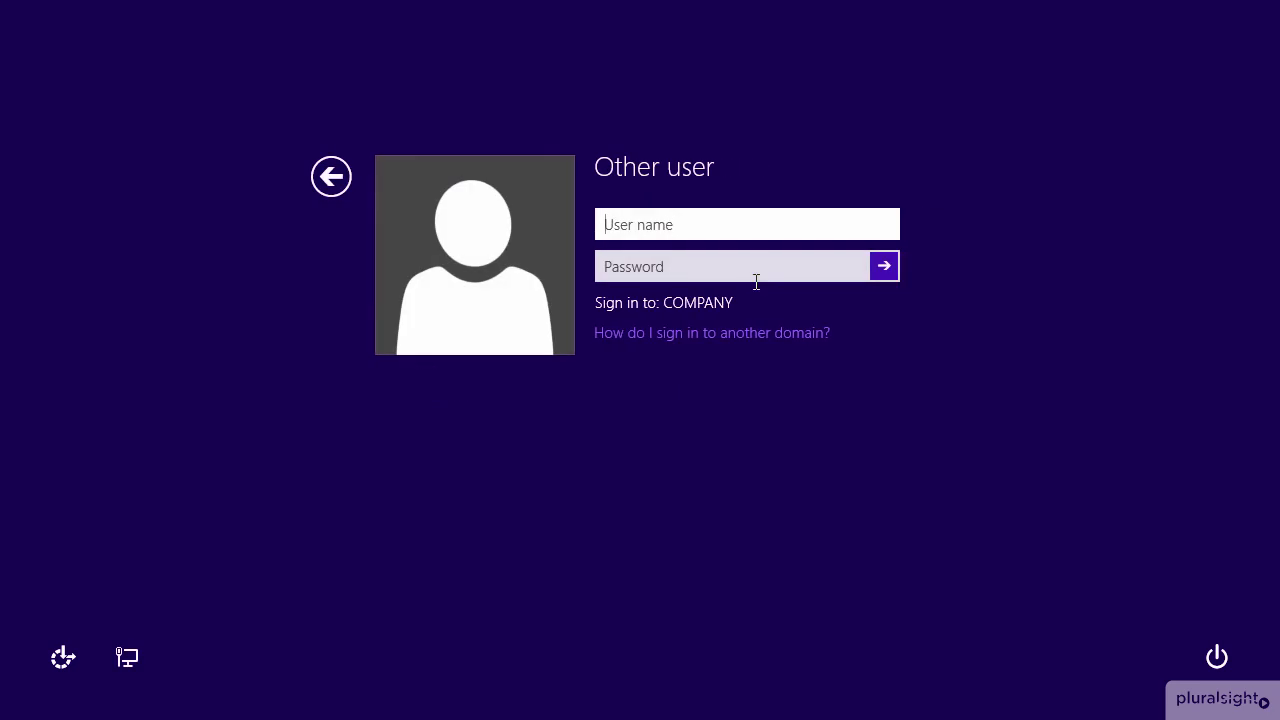
# - Sign in with the other domain user's username and password
pyautogui.press('Tab')
pyautogui.write('P@ssw0rd')
pyautogui.press('Return')
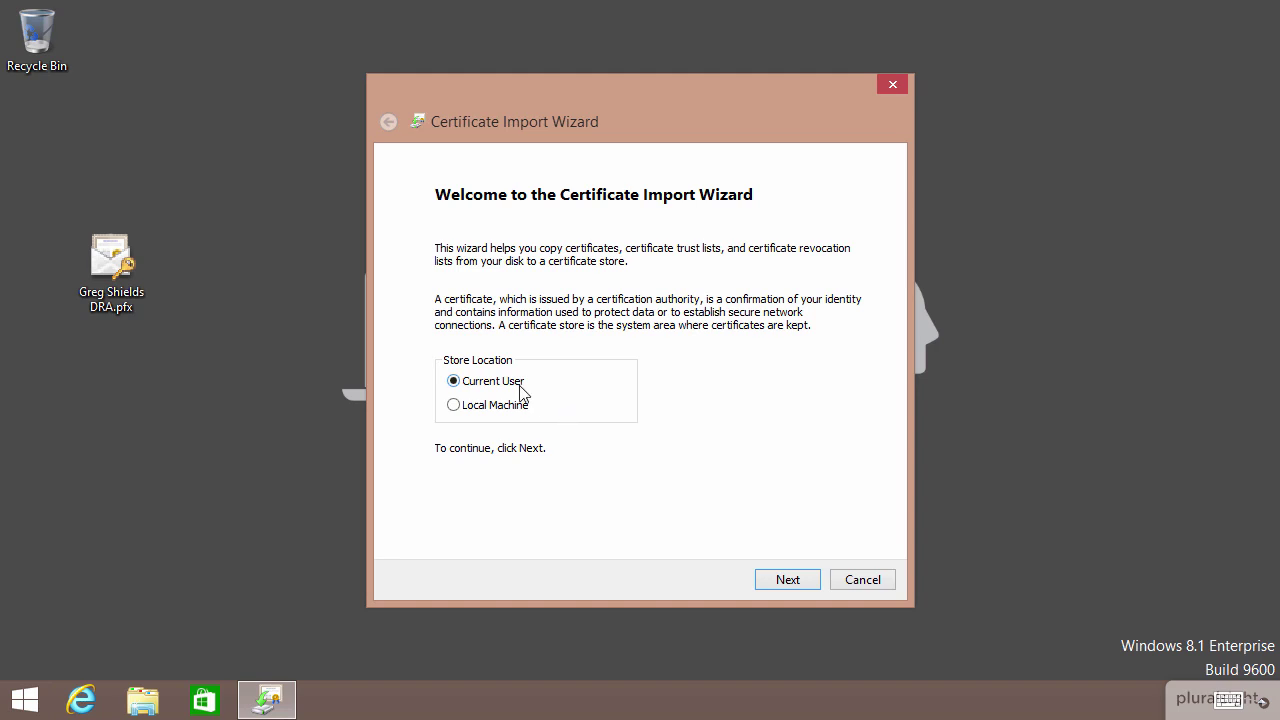
# - Import the DRA .pfx using its key password into the current user's Personal store
pyautogui.click(787, 579)
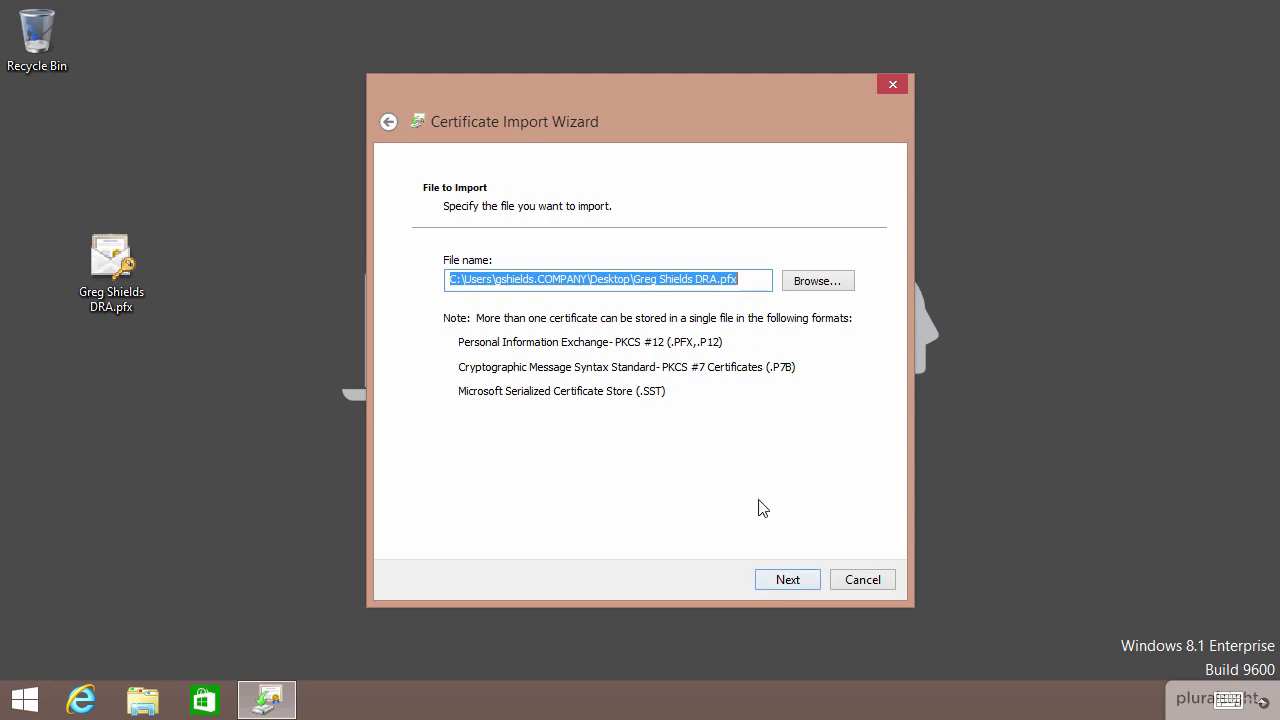
pyautogui.click(787, 579)
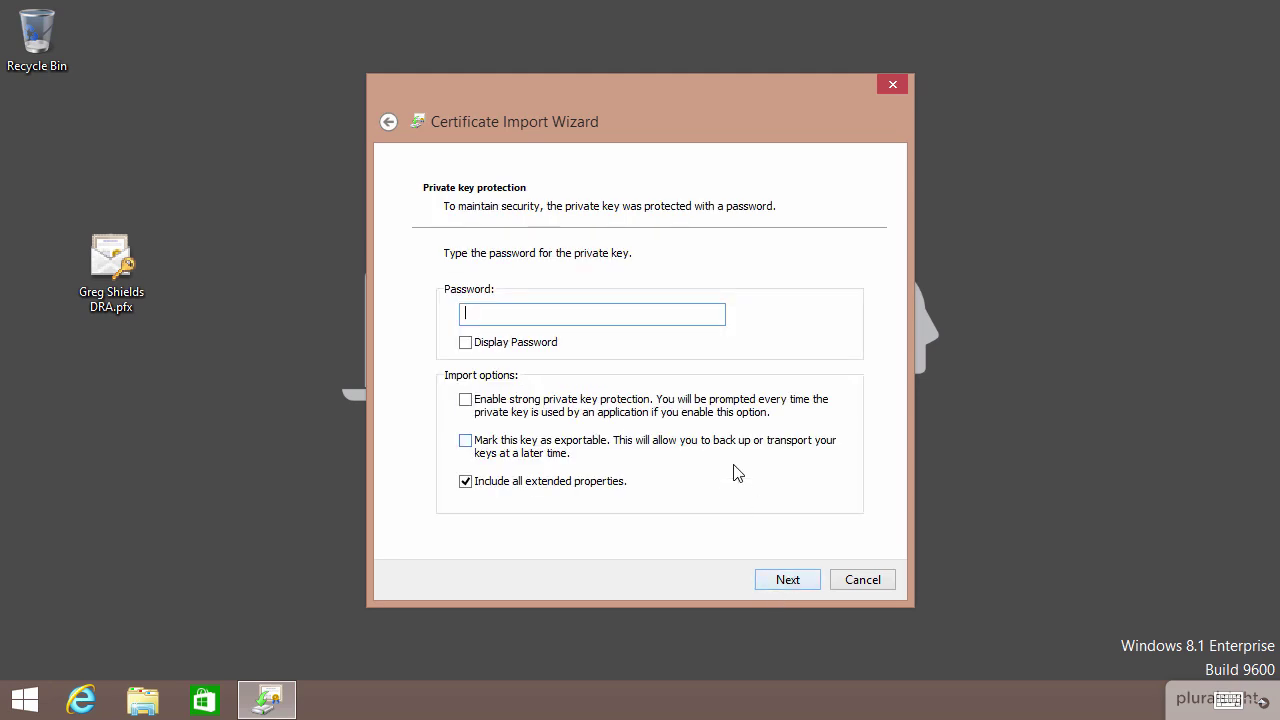
pyautogui.write('***')
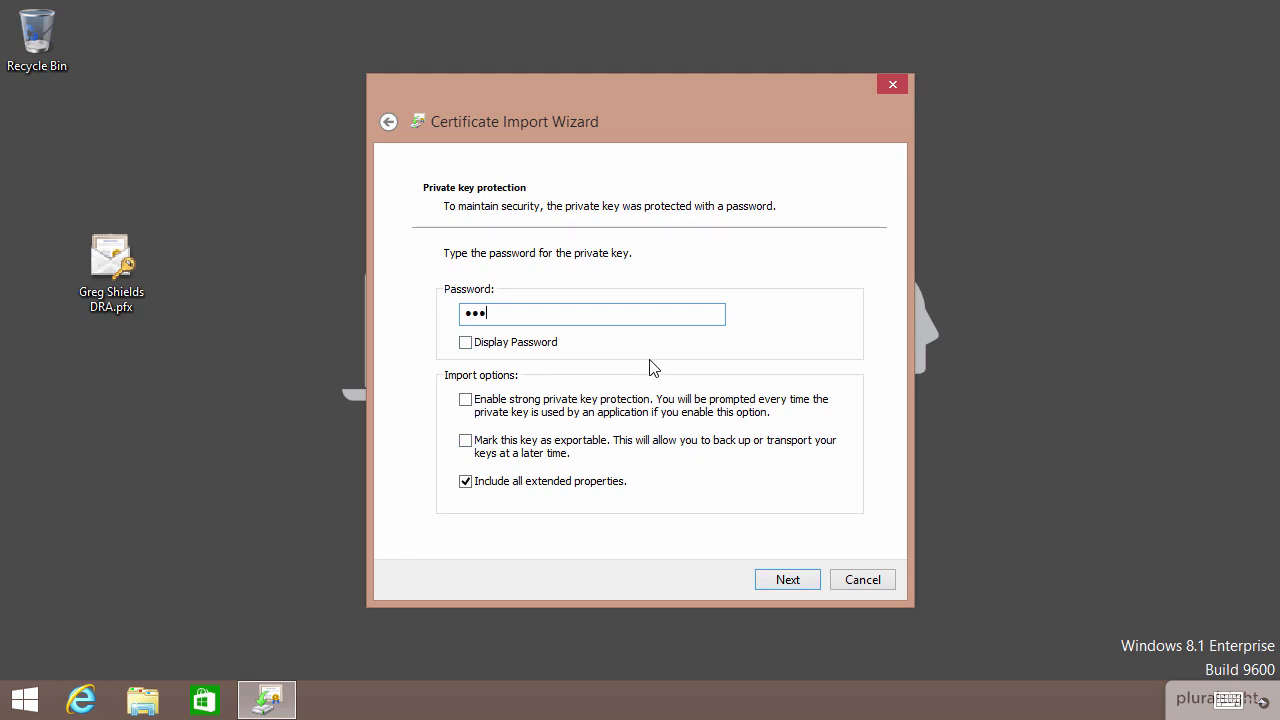
pyautogui.click(788, 580)
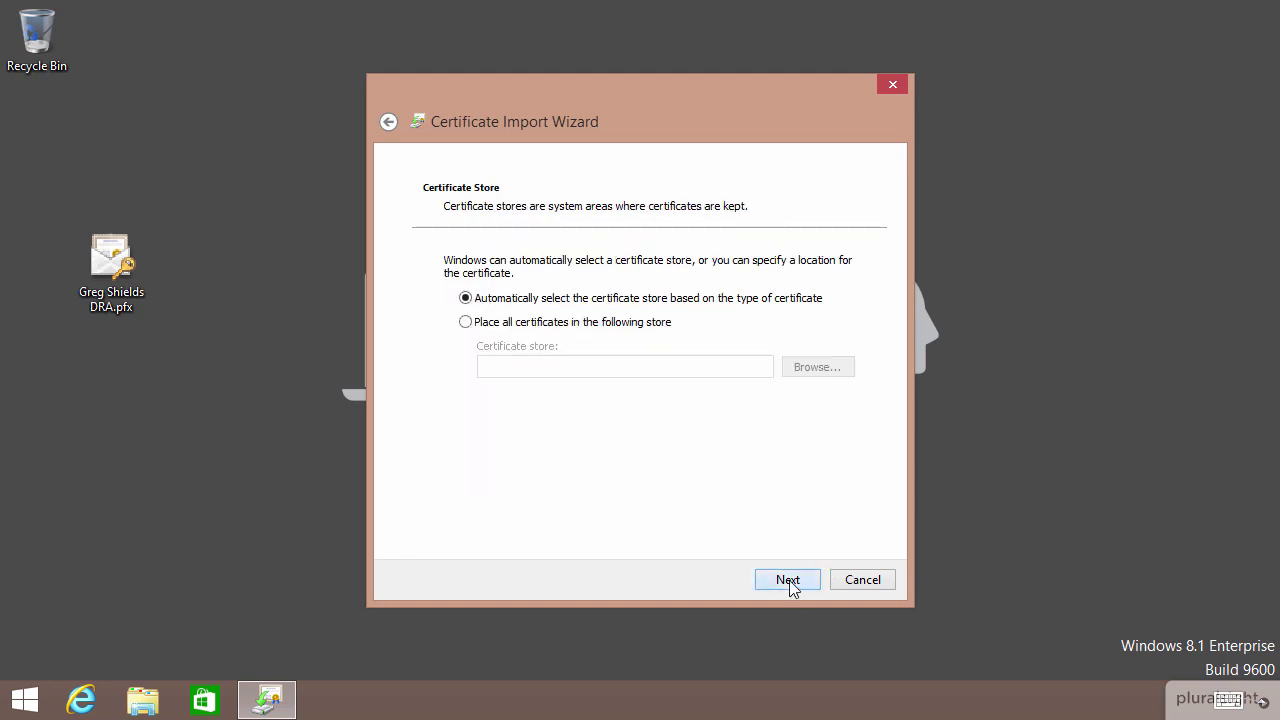
pyautogui.click(557, 324)
pyautogui.click(818, 367)
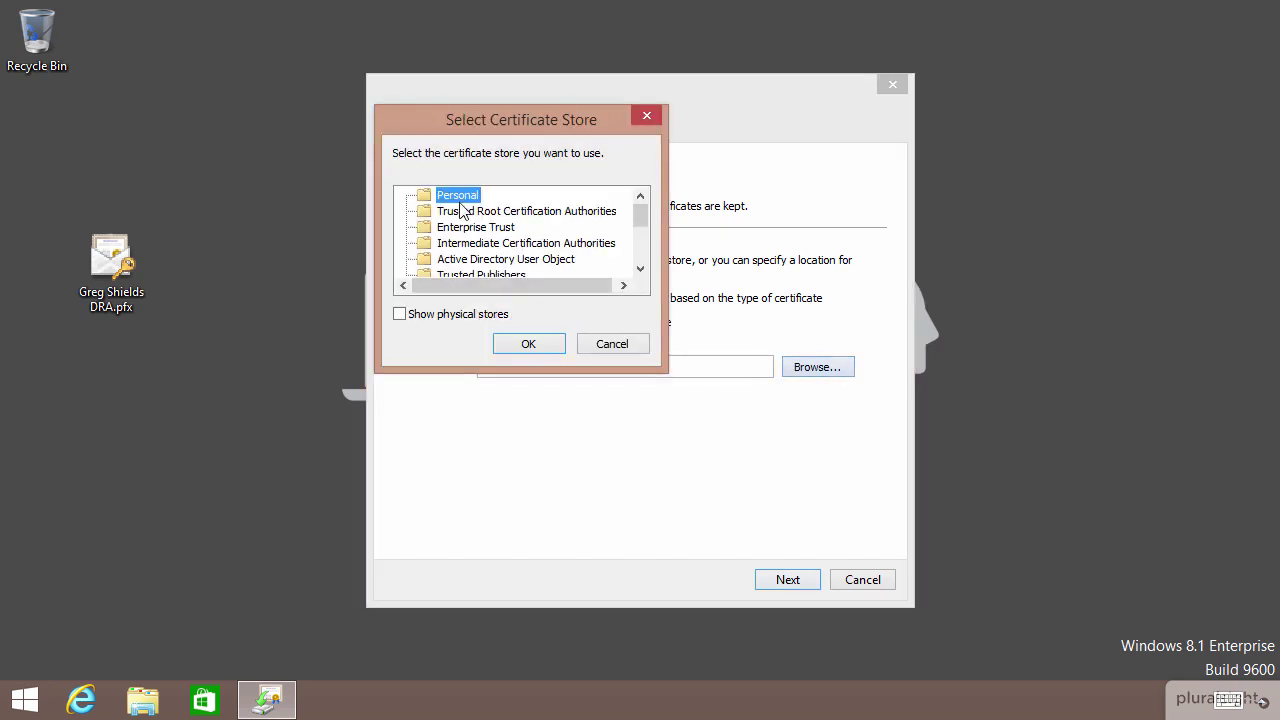
pyautogui.click(537, 341)
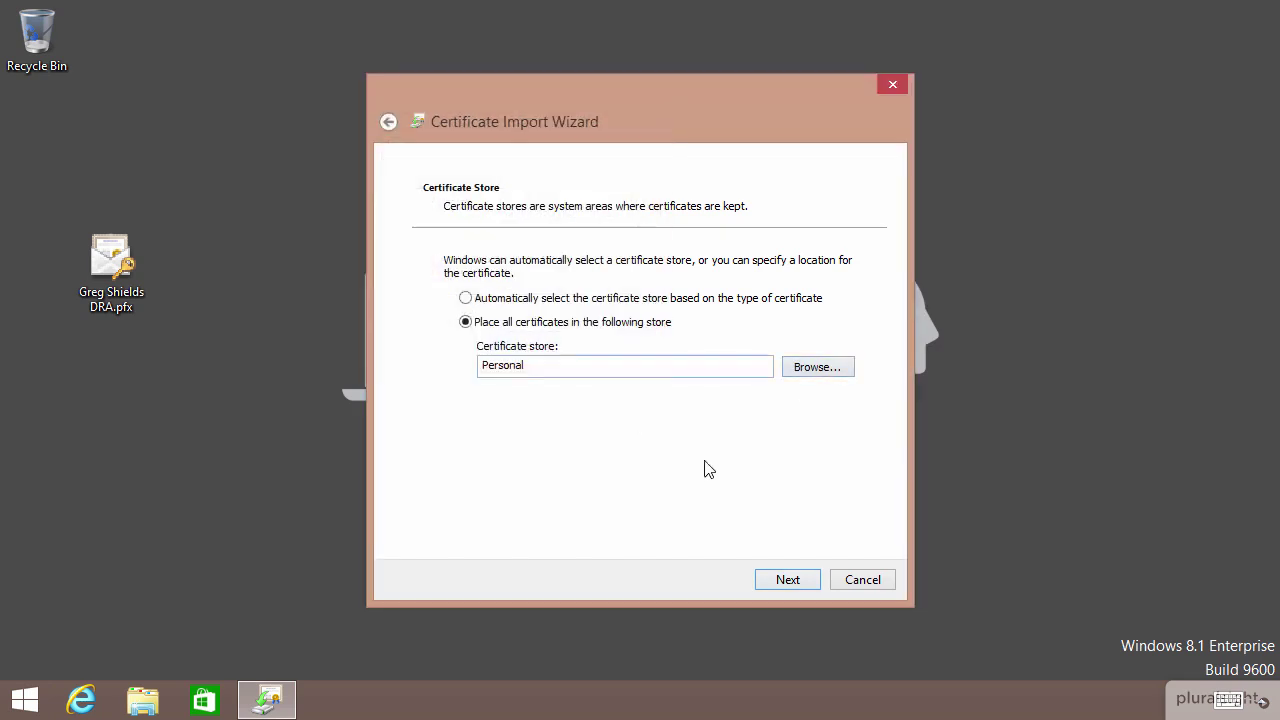
pyautogui.click(799, 586)
pyautogui.click(801, 584)
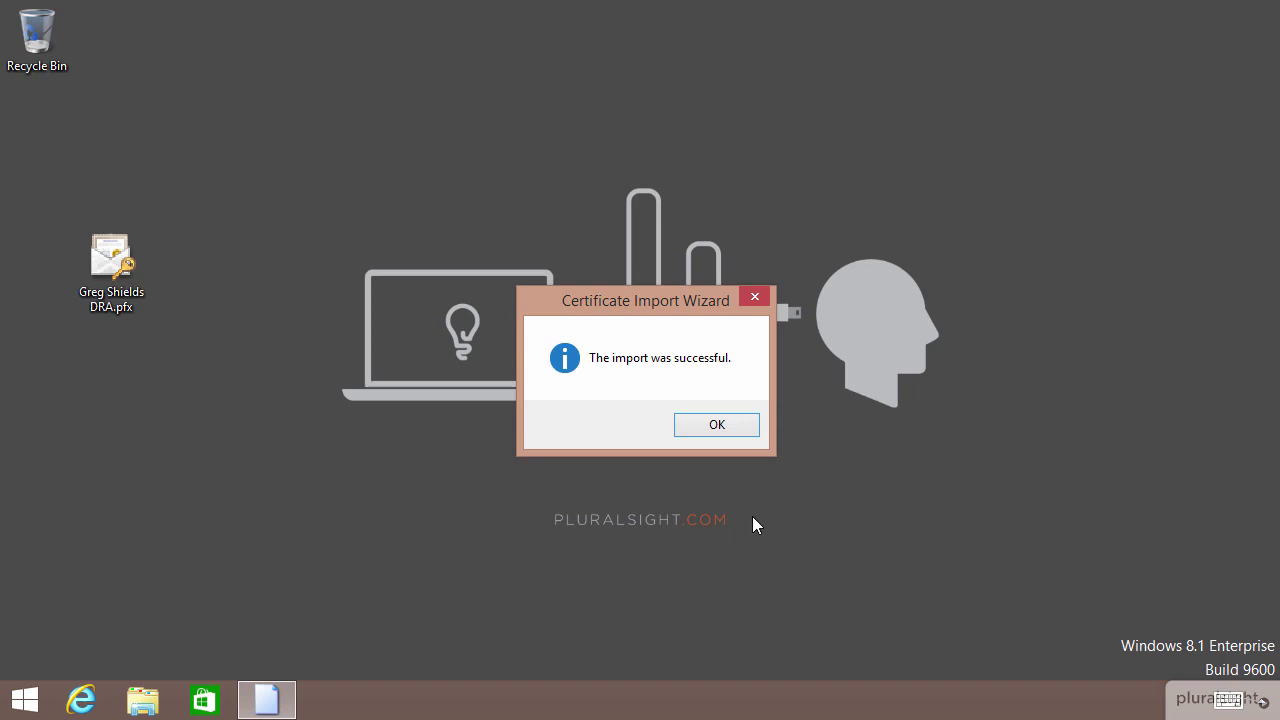
# - Dismiss the import success message and open the important-files folder on OSDisk (C:)
pyautogui.click(722, 425)
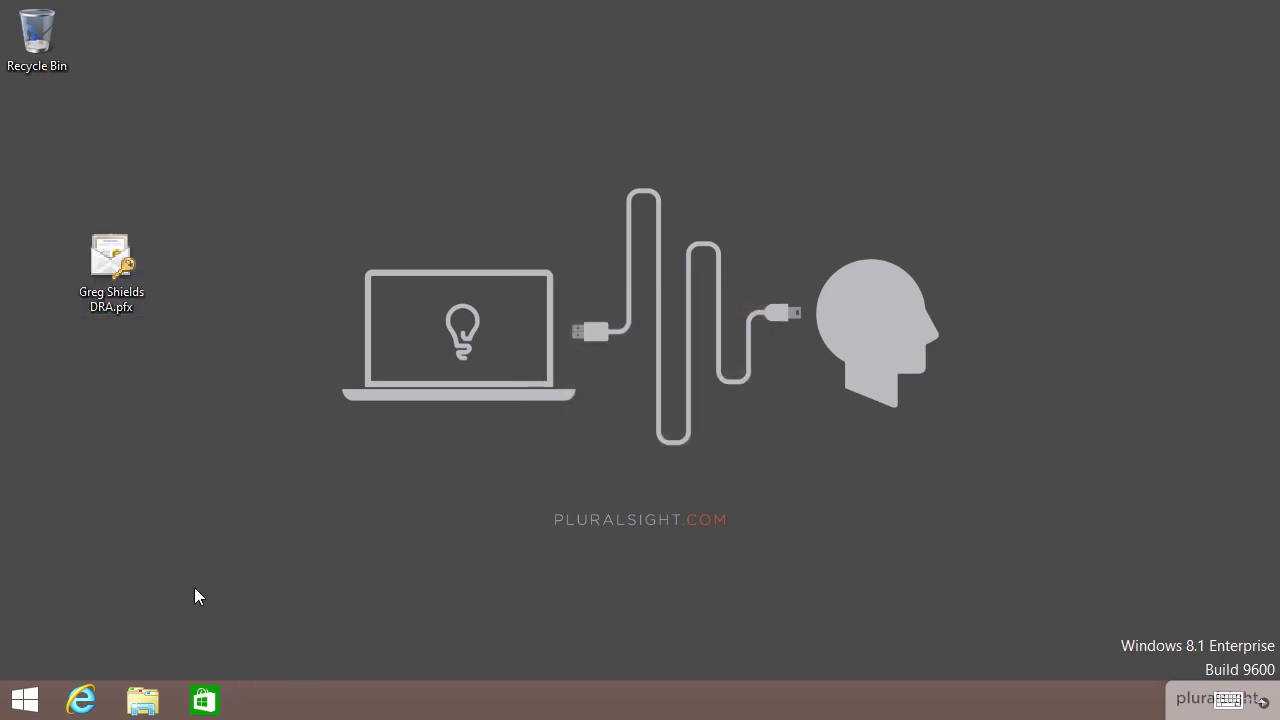
pyautogui.click(145, 700)
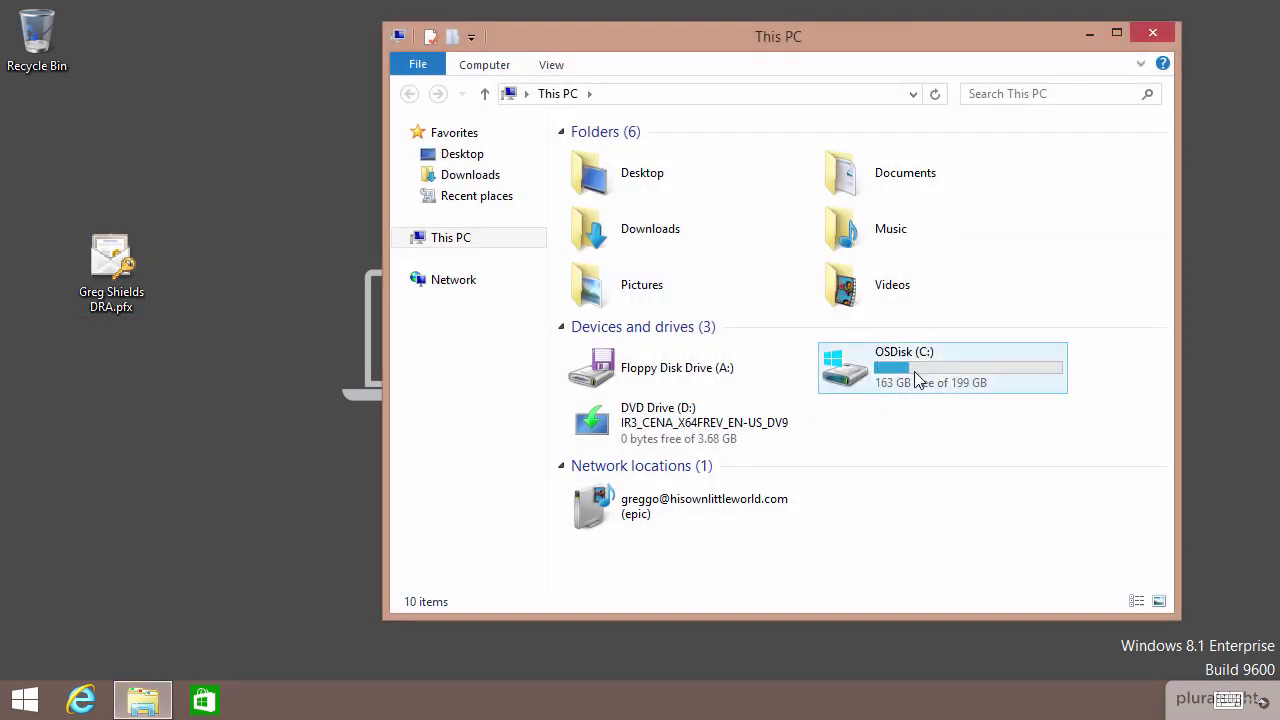
pyautogui.doubleClick(917, 378)
pyautogui.click(697, 200)
pyautogui.doubleClick(697, 198)
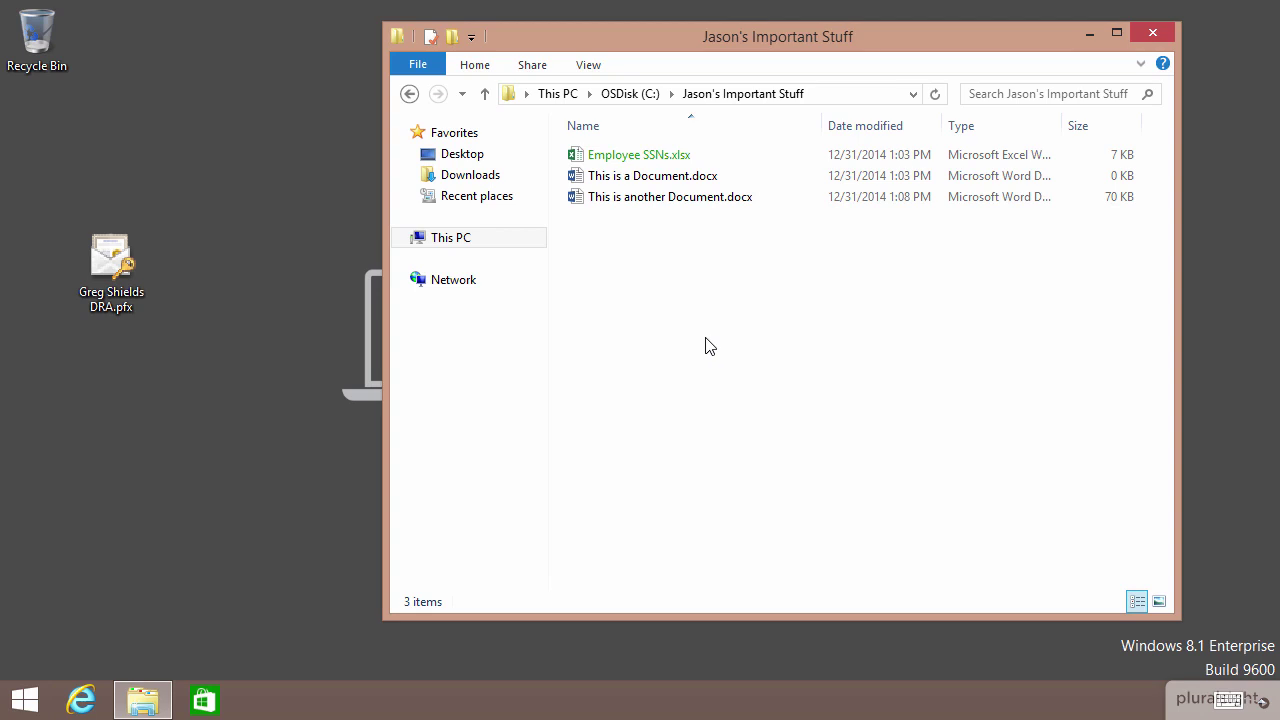
# - Uncheck Encrypt contents for Employee SSNs.xlsx and confirm its properties
pyautogui.rightClick(616, 152)
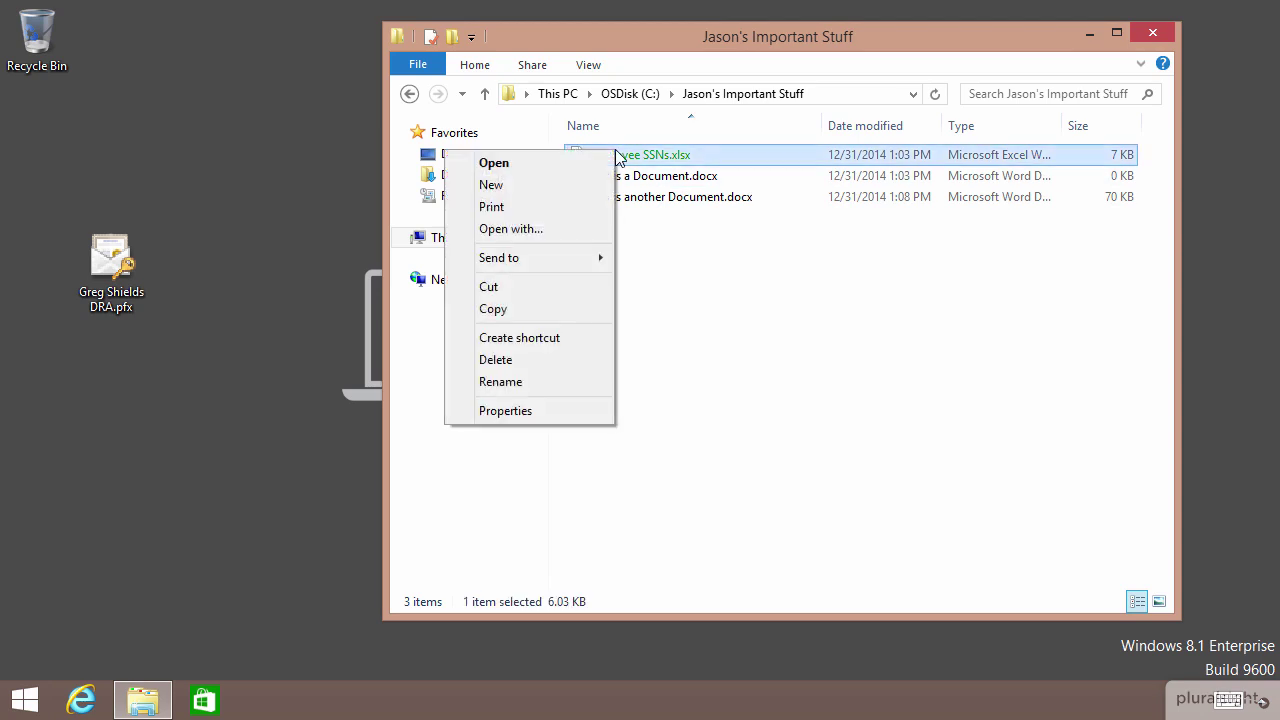
pyautogui.click(545, 416)
pyautogui.click(922, 530)
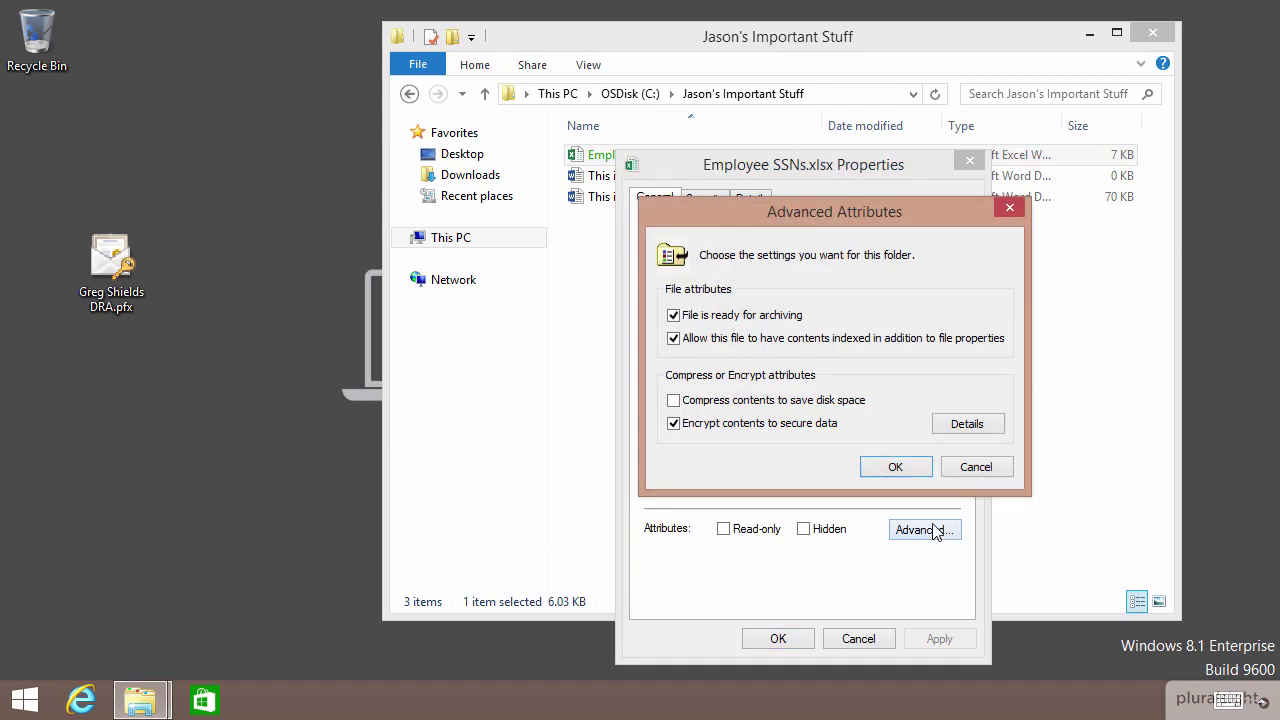
pyautogui.click(750, 430)
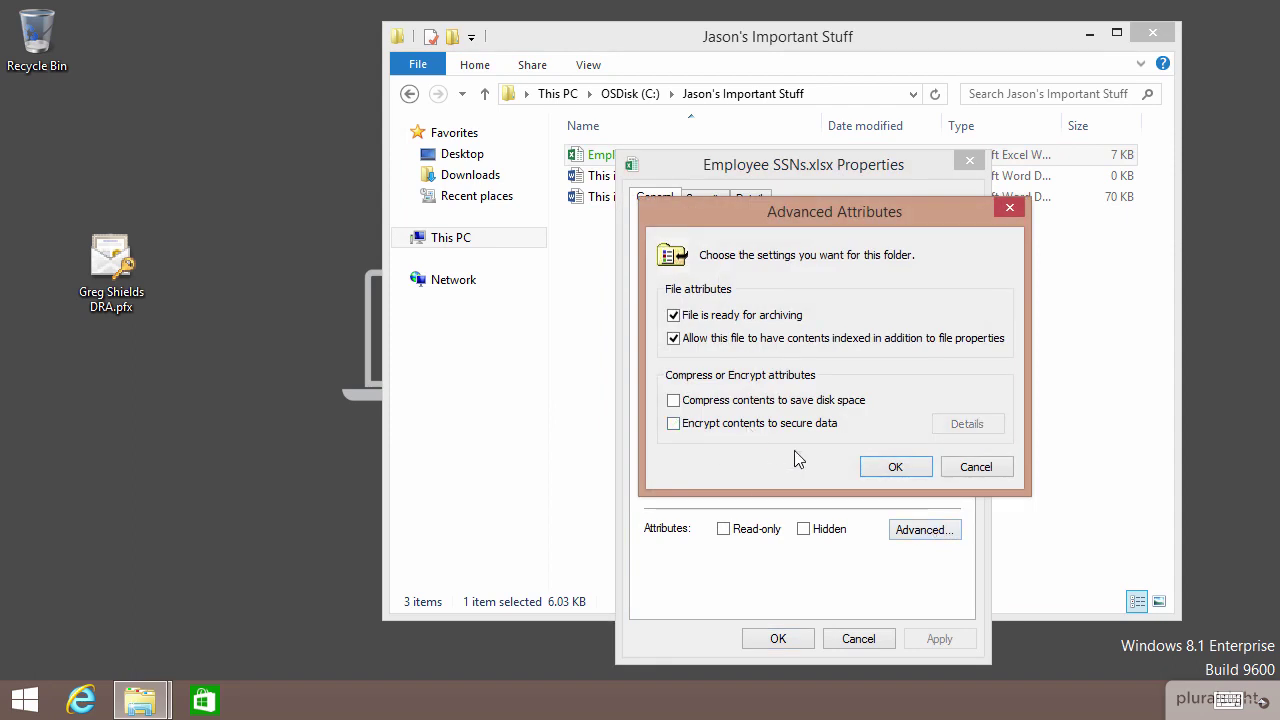
pyautogui.click(896, 467)
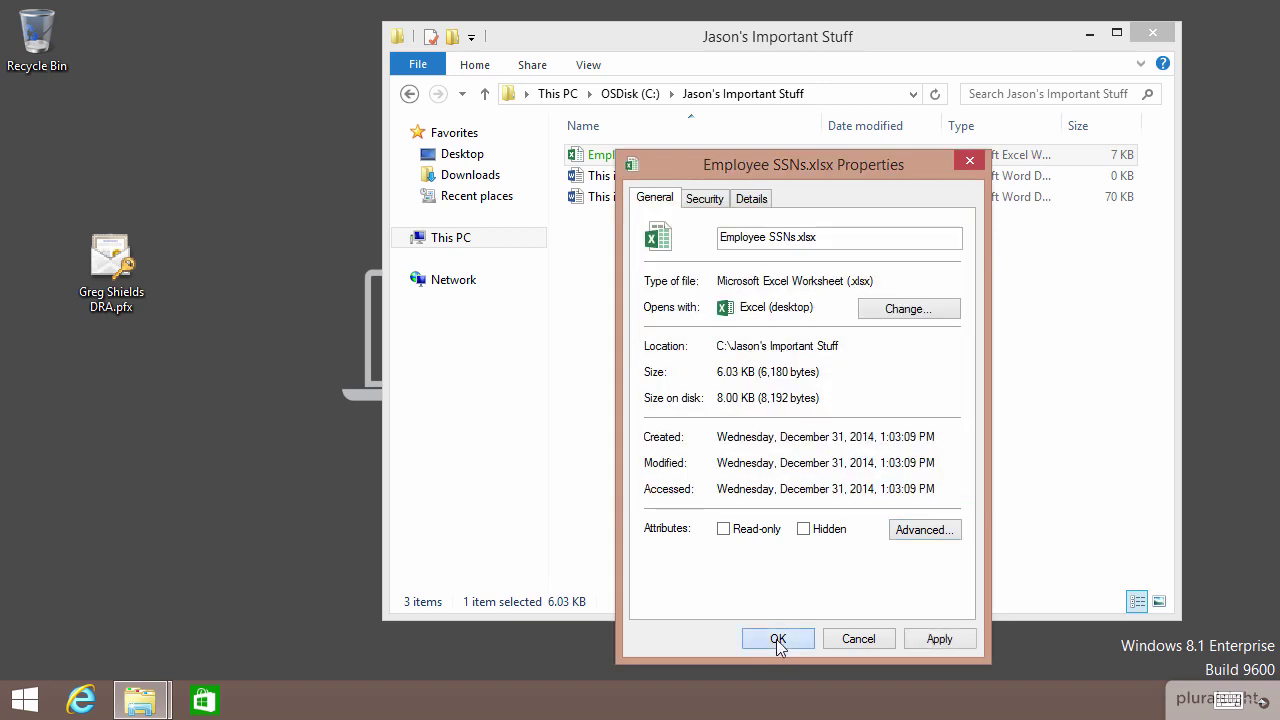
pyautogui.click(778, 638)
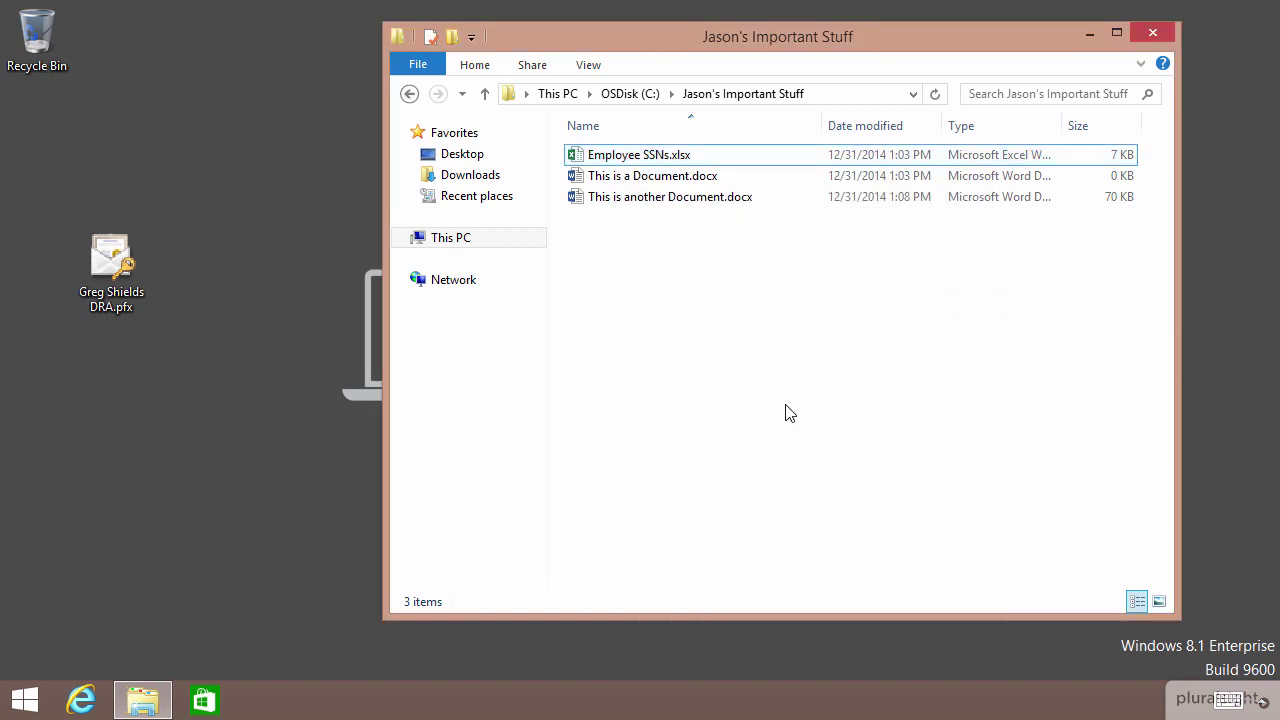